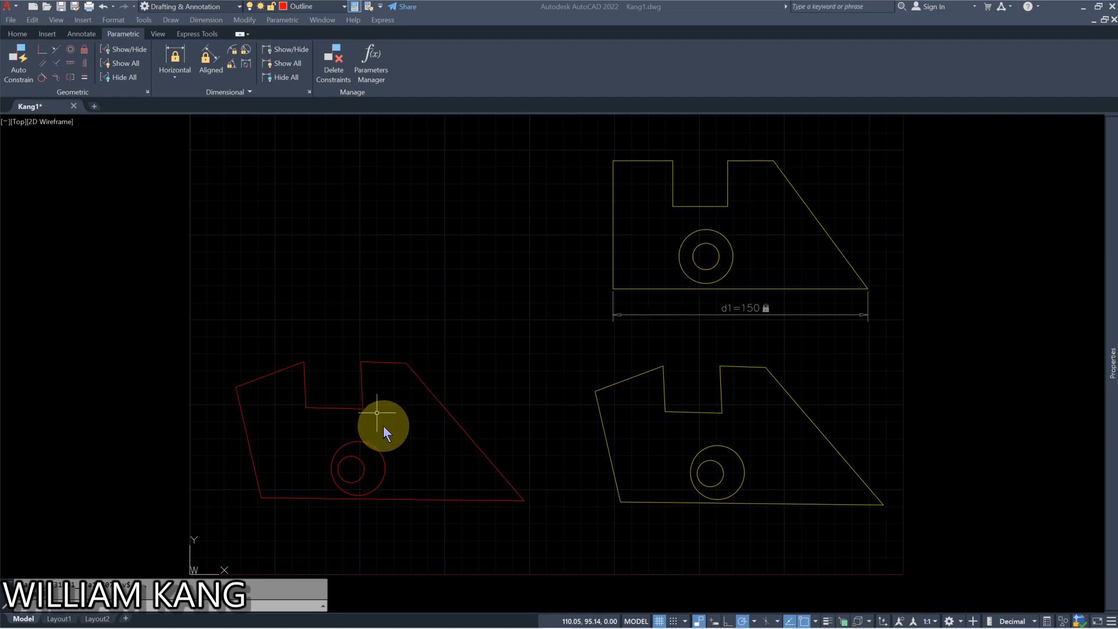
click(353, 278)
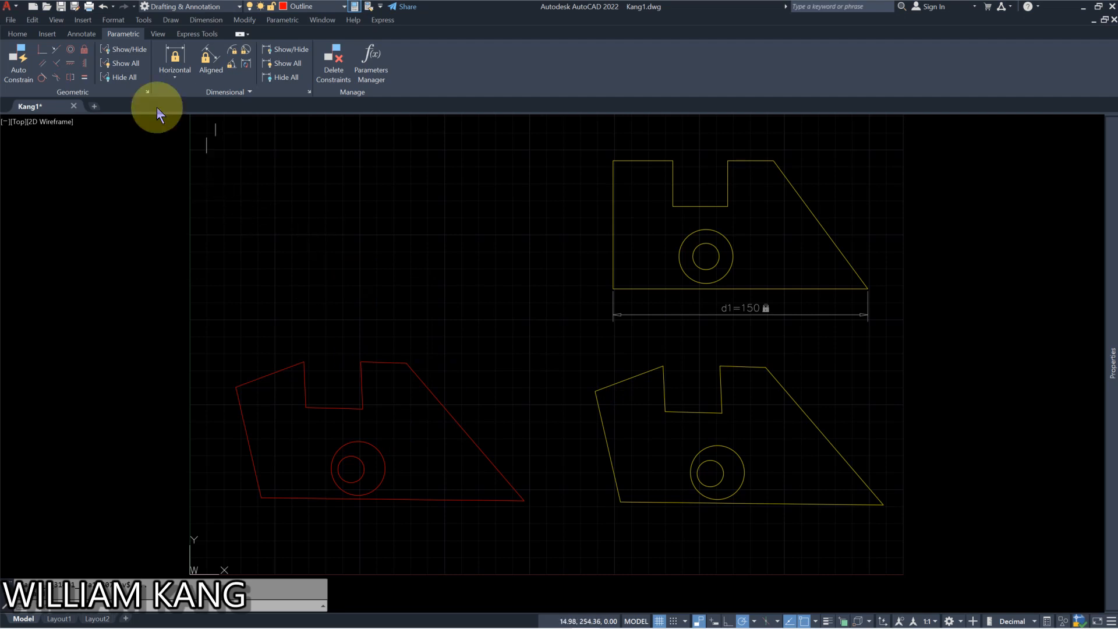
click(122, 34)
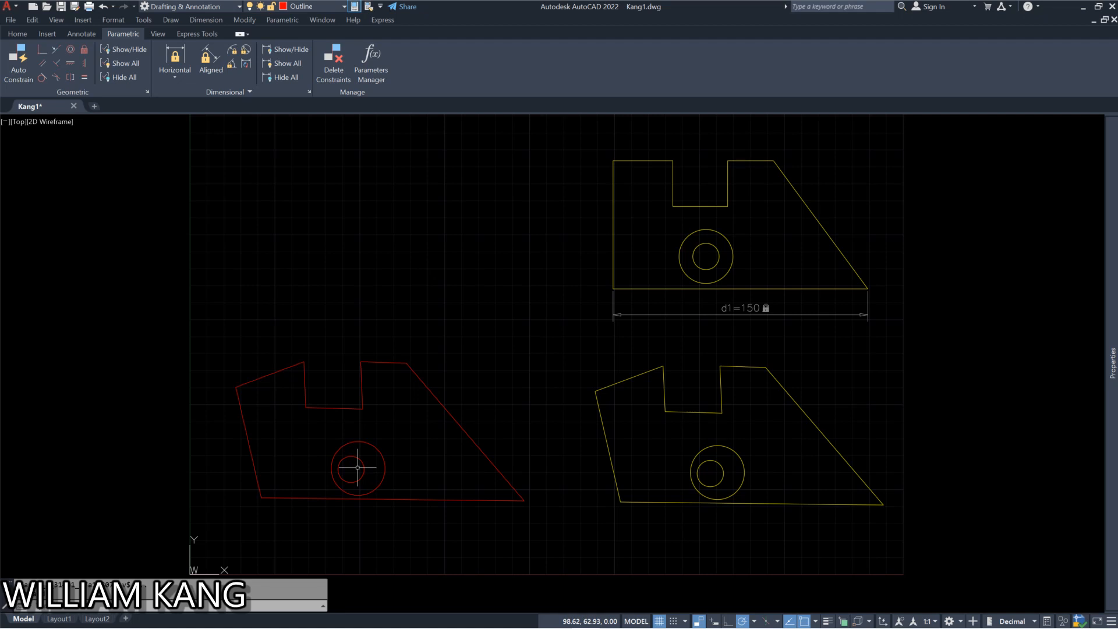
- Select the separate lines of the red outline to check how they are built, and clear the selection
click(325, 408)
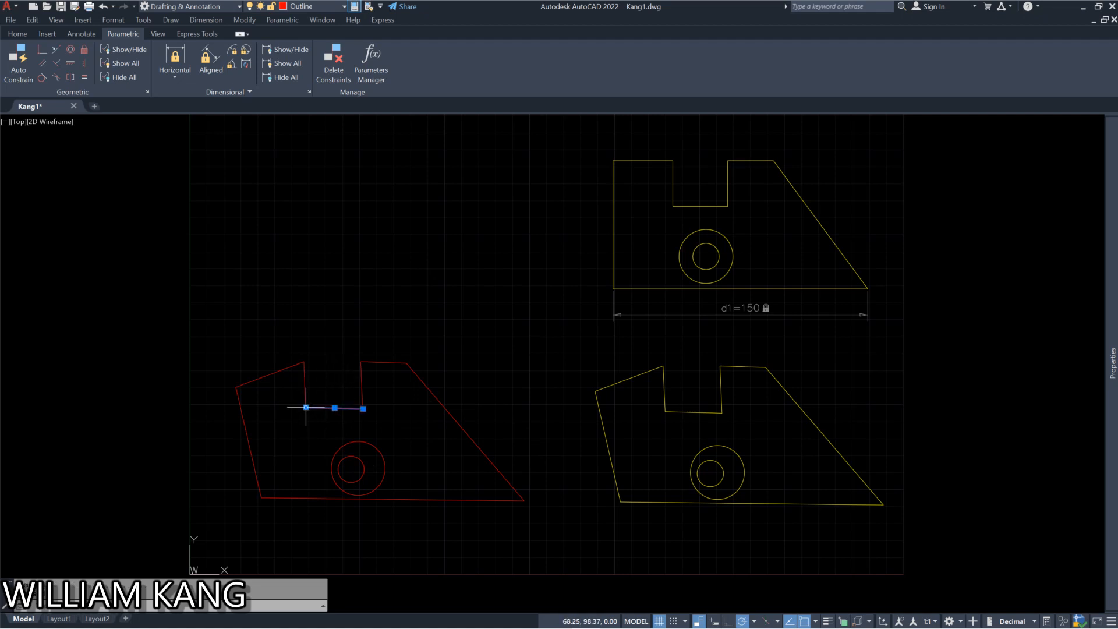
click(384, 362)
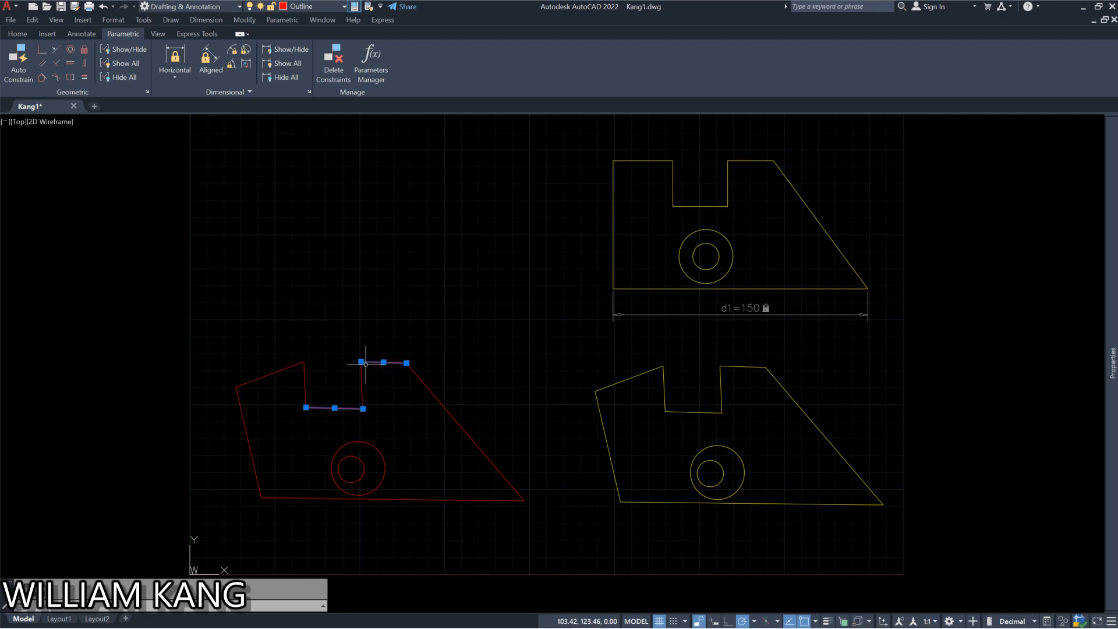
click(452, 416)
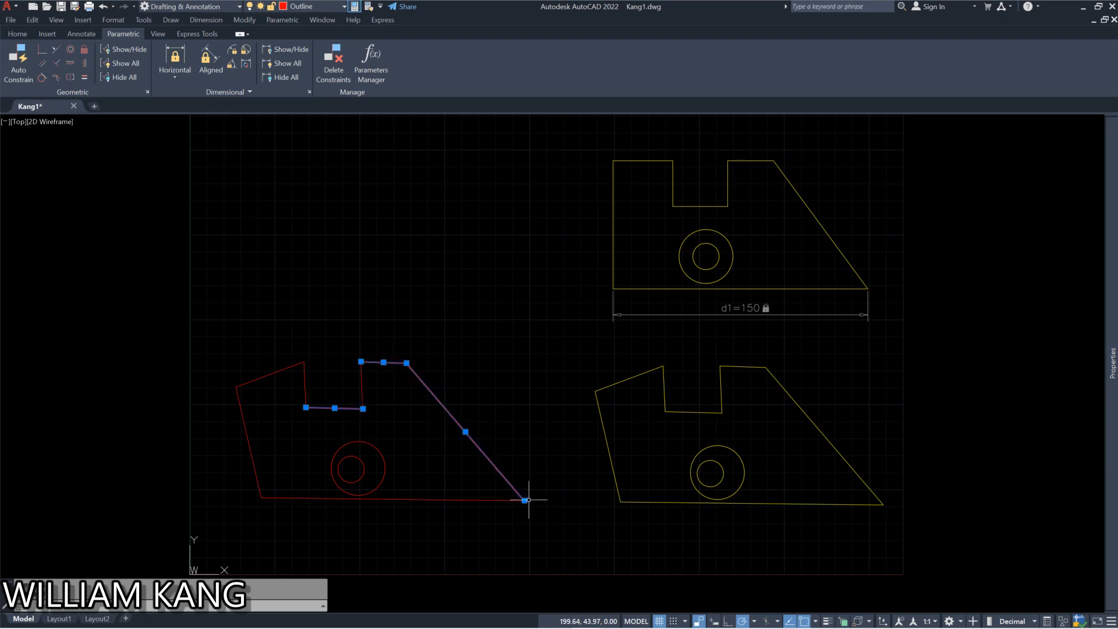
click(284, 499)
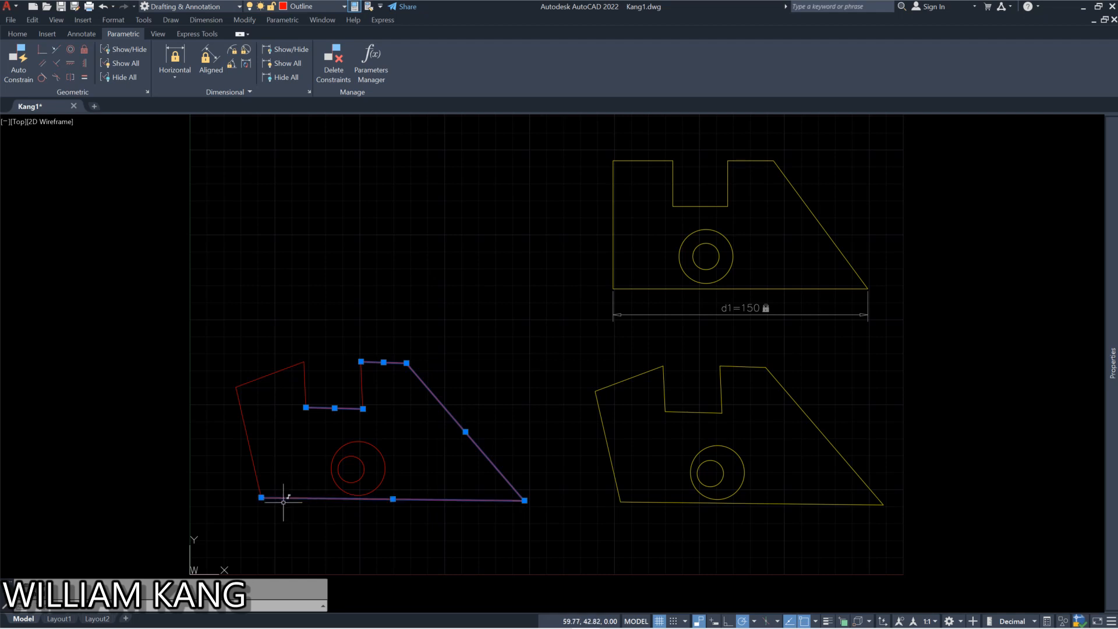
click(261, 378)
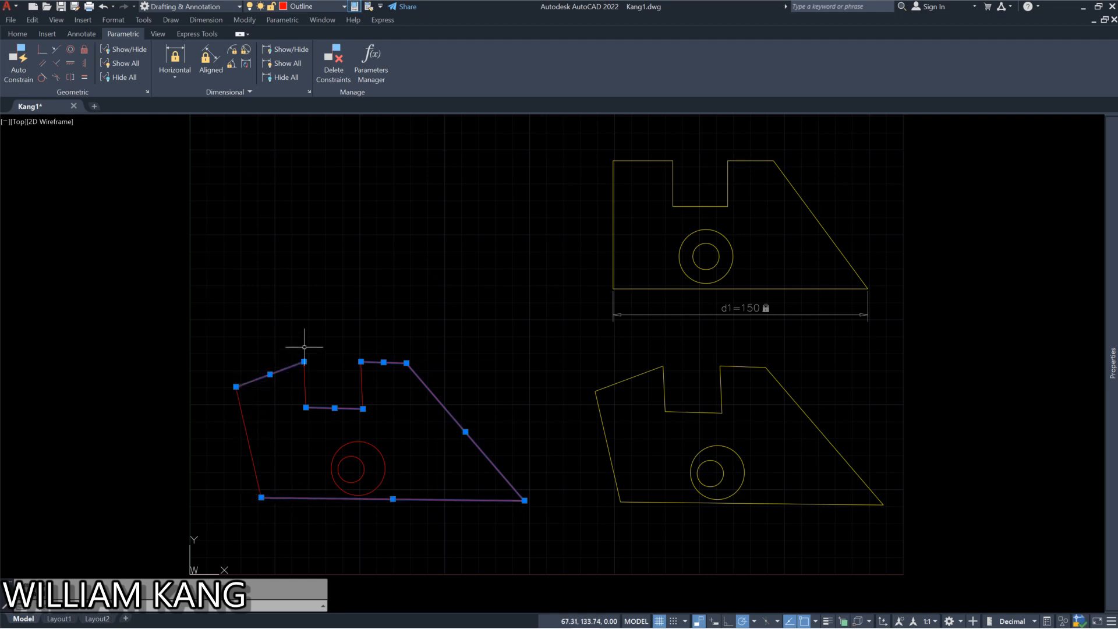
key(Escape)
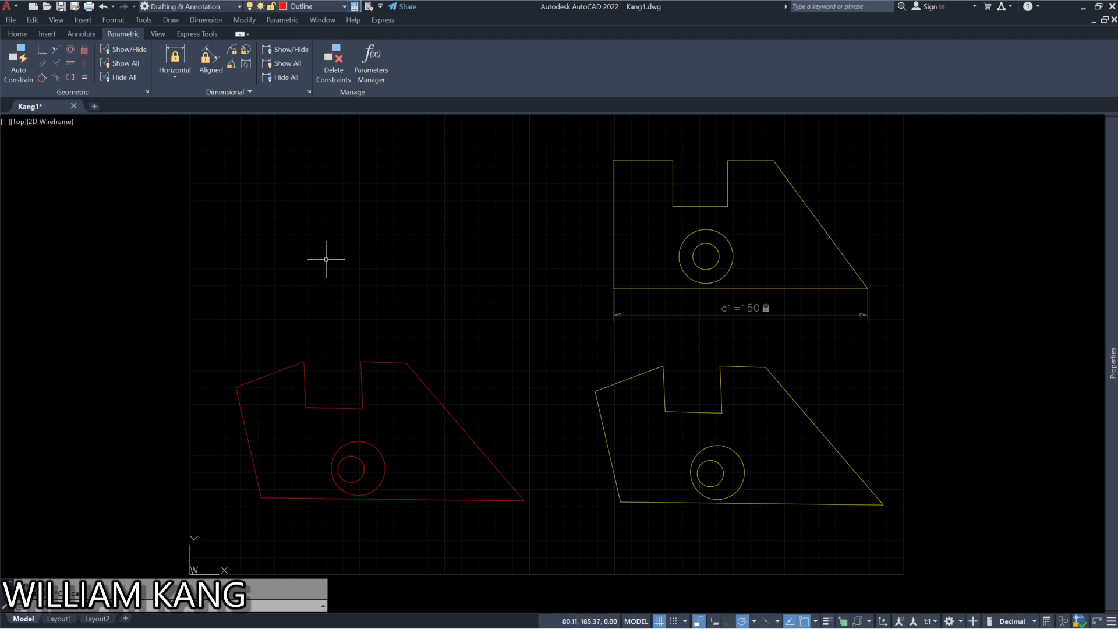
- Apply a coincident constraint joining the red outline's bottom line and left line at their shared lower-left corner
click(42, 52)
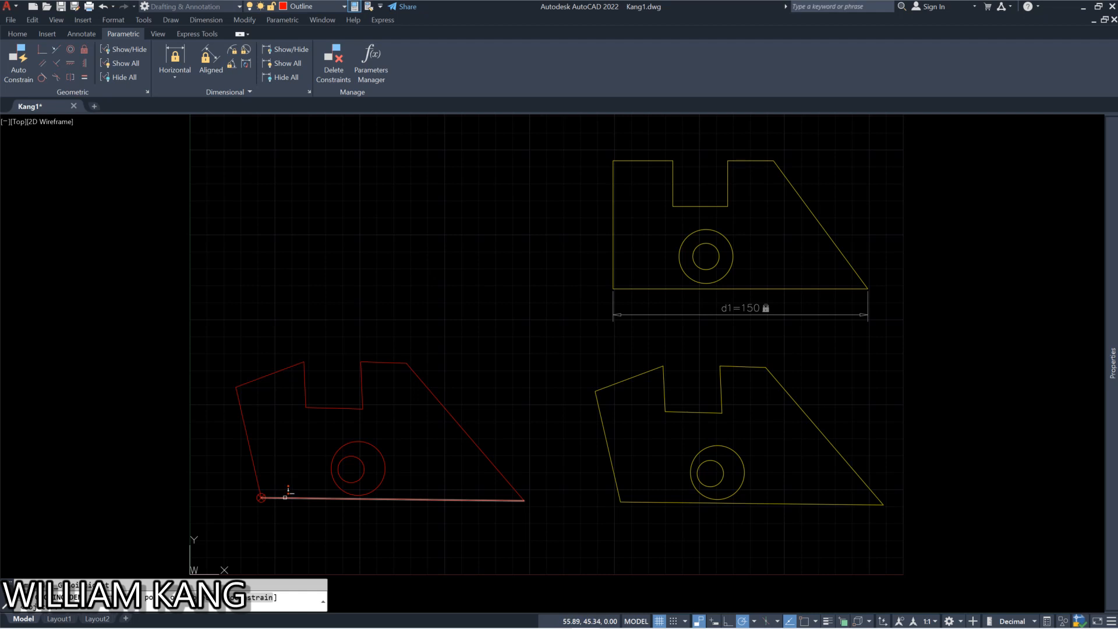
click(286, 497)
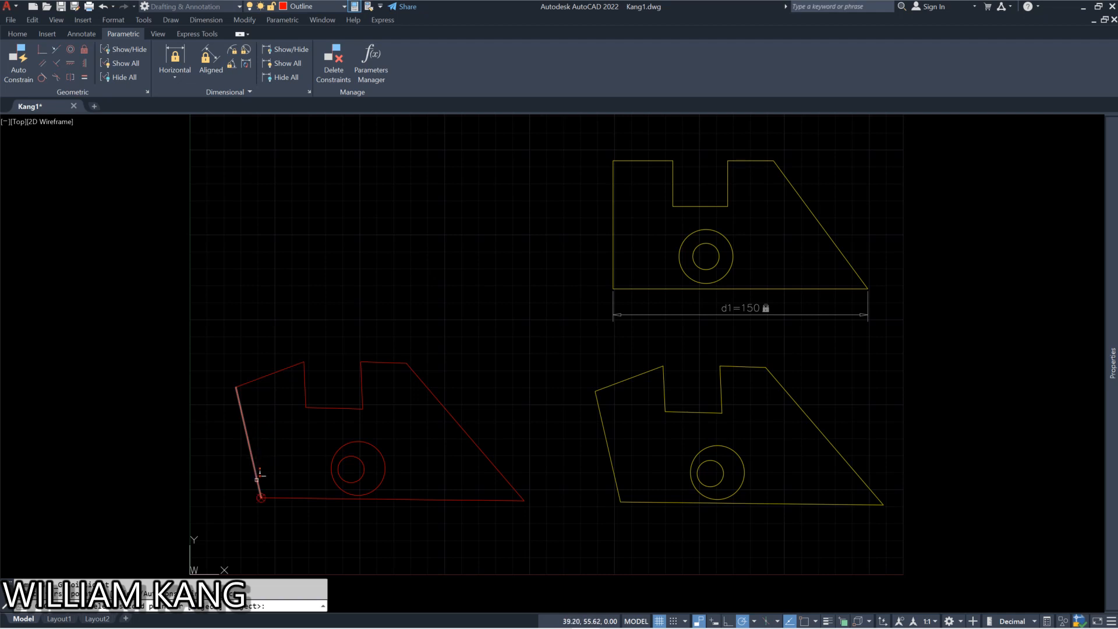
click(260, 474)
click(262, 497)
mouse_move(261, 497)
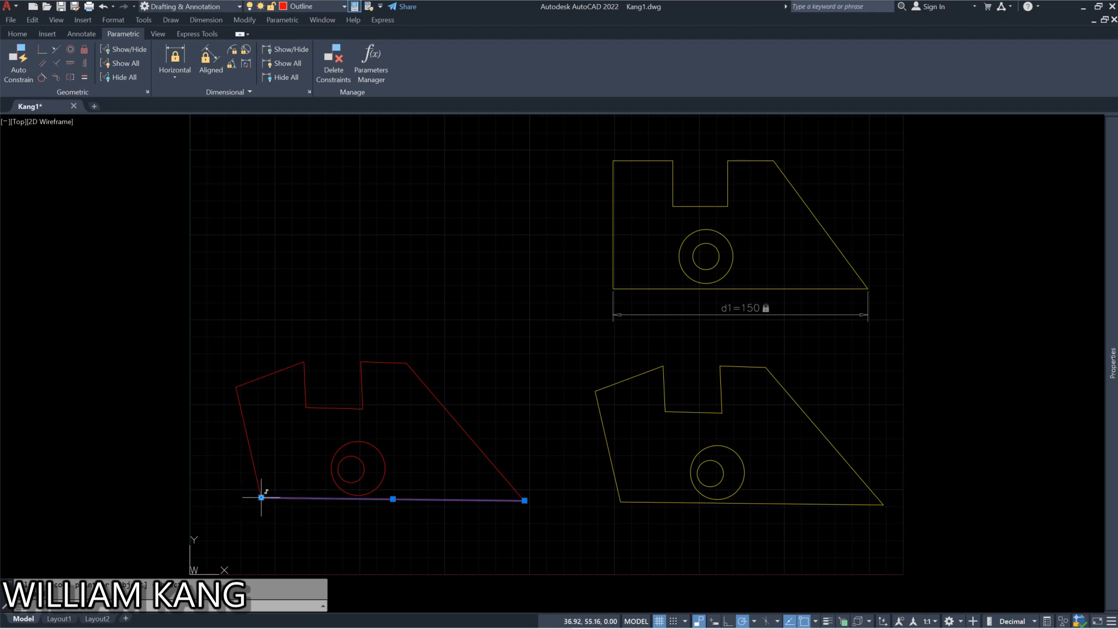
key(Escape)
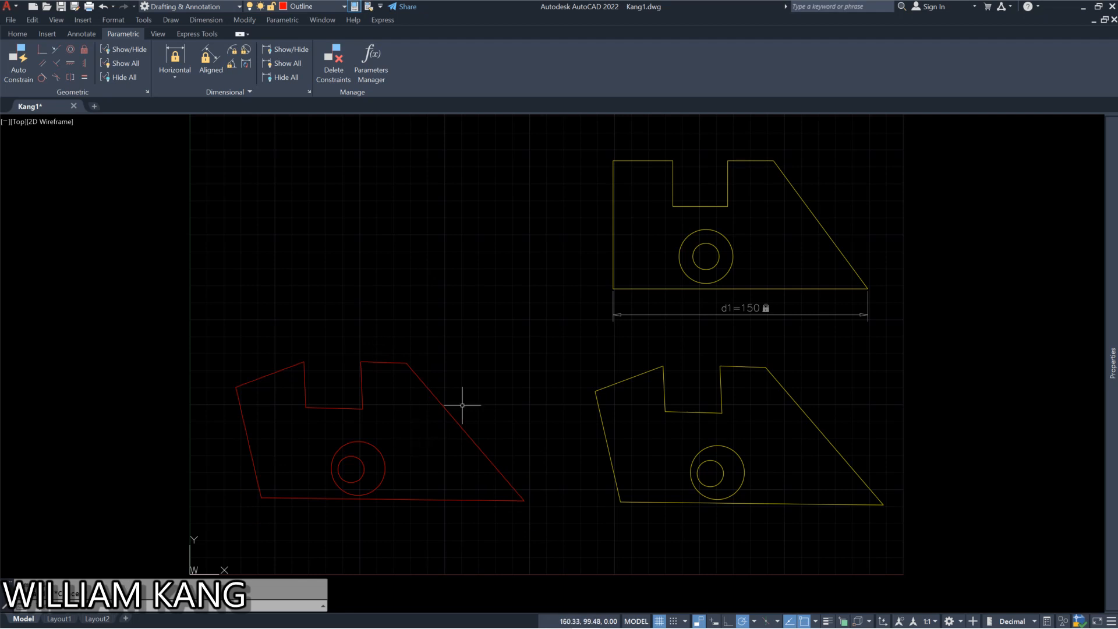
- Try to apply a coincident constraint between the bottom line and the sloped line at the red outline's lower-right corner
click(42, 52)
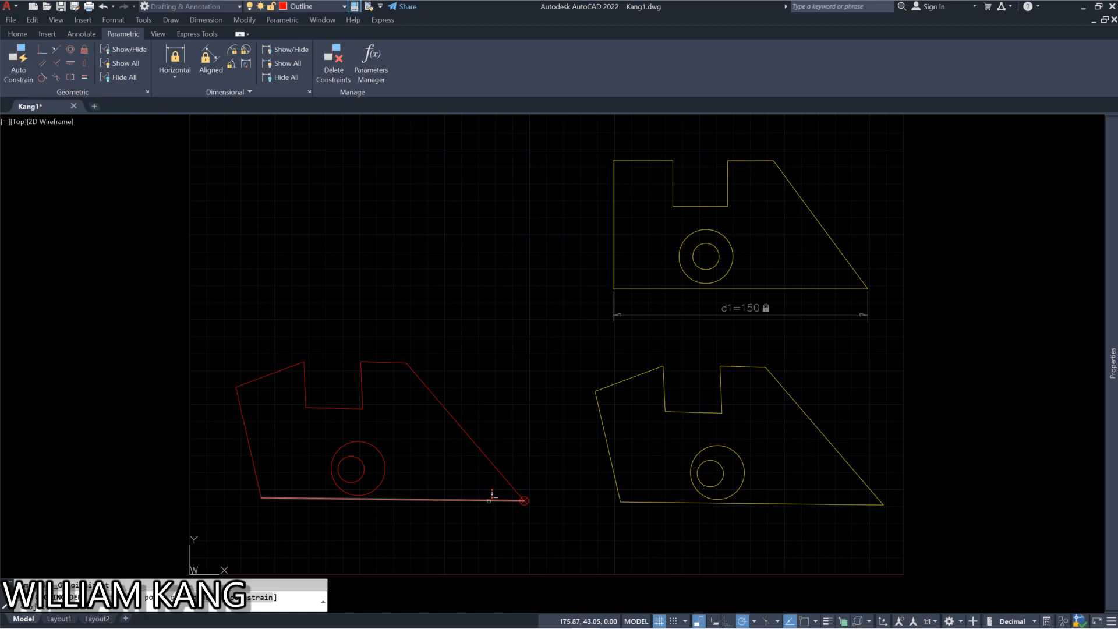
click(492, 496)
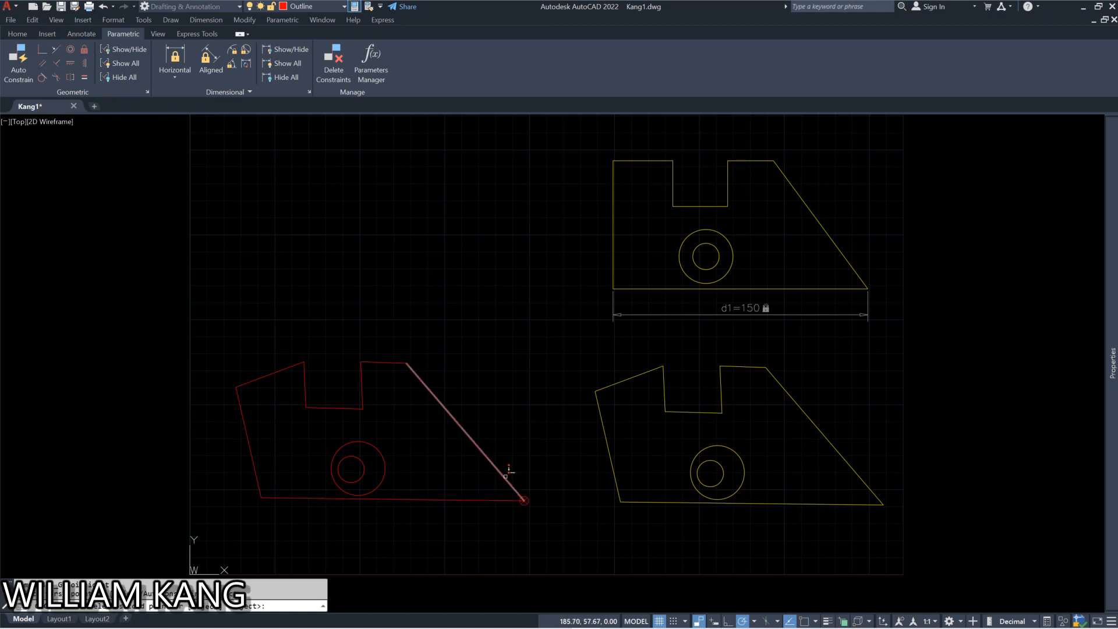
click(505, 476)
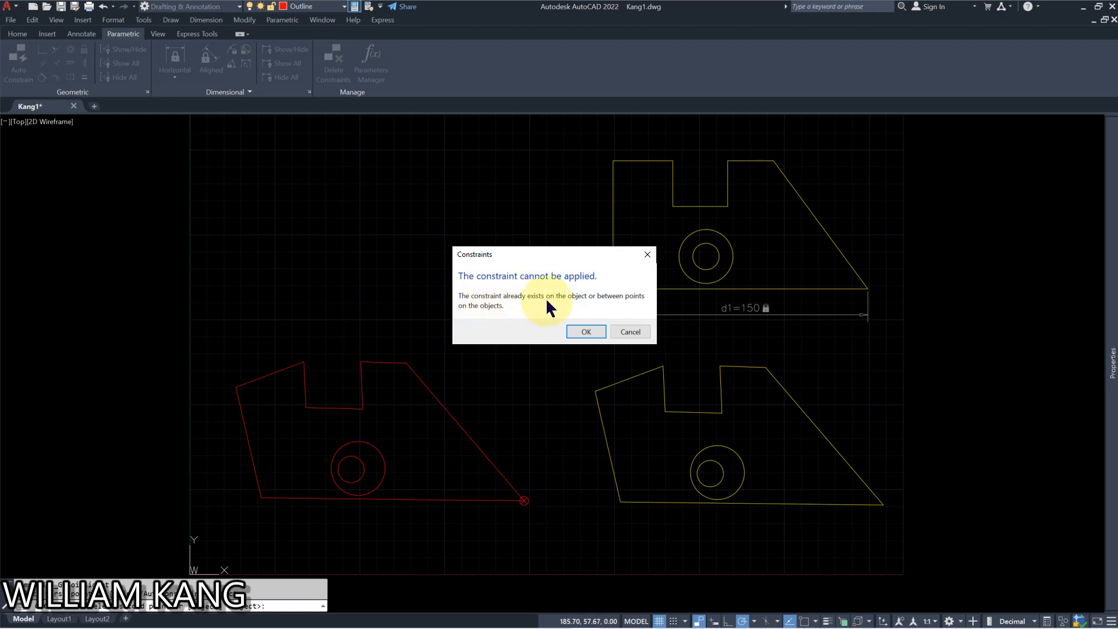
click(587, 332)
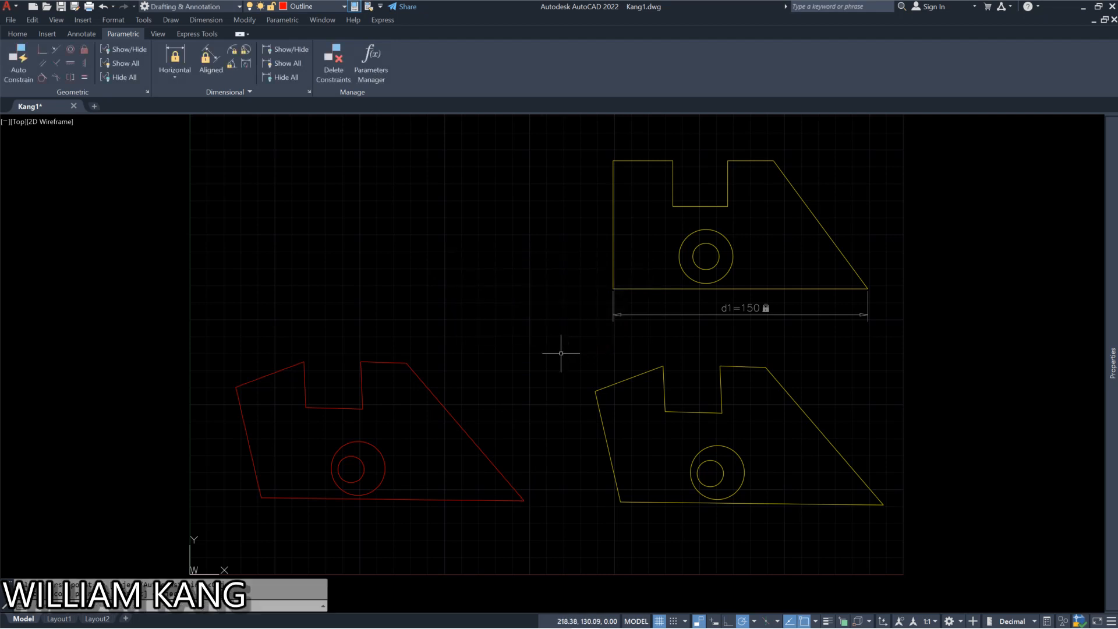
- Make the short top line right of the red outline's notch coincident with the sloped line and with the notch's right wall
click(43, 51)
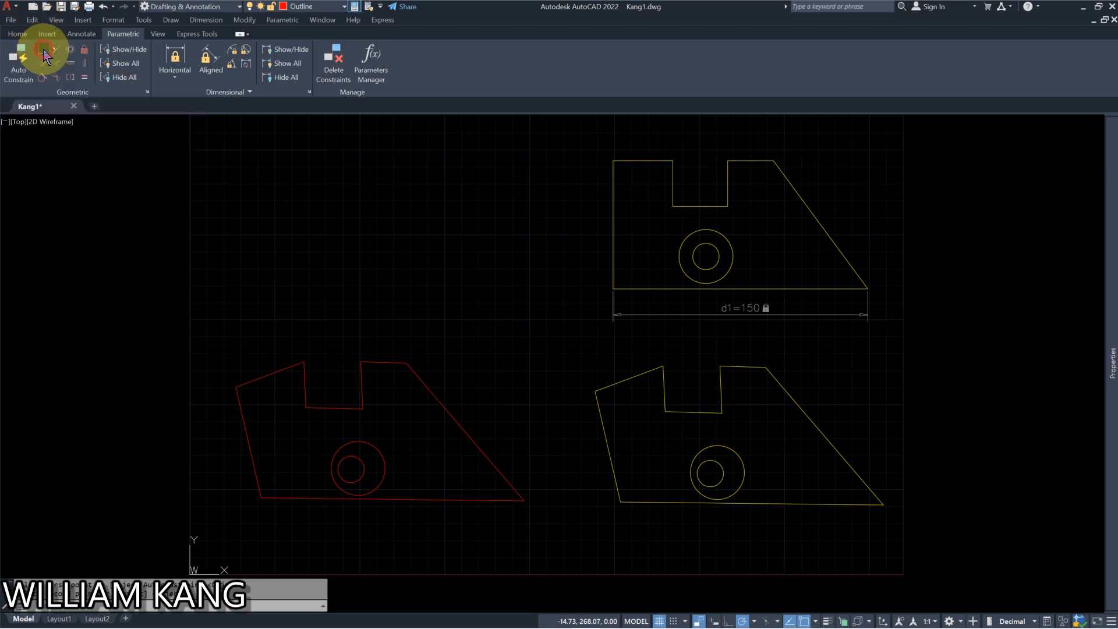
click(421, 380)
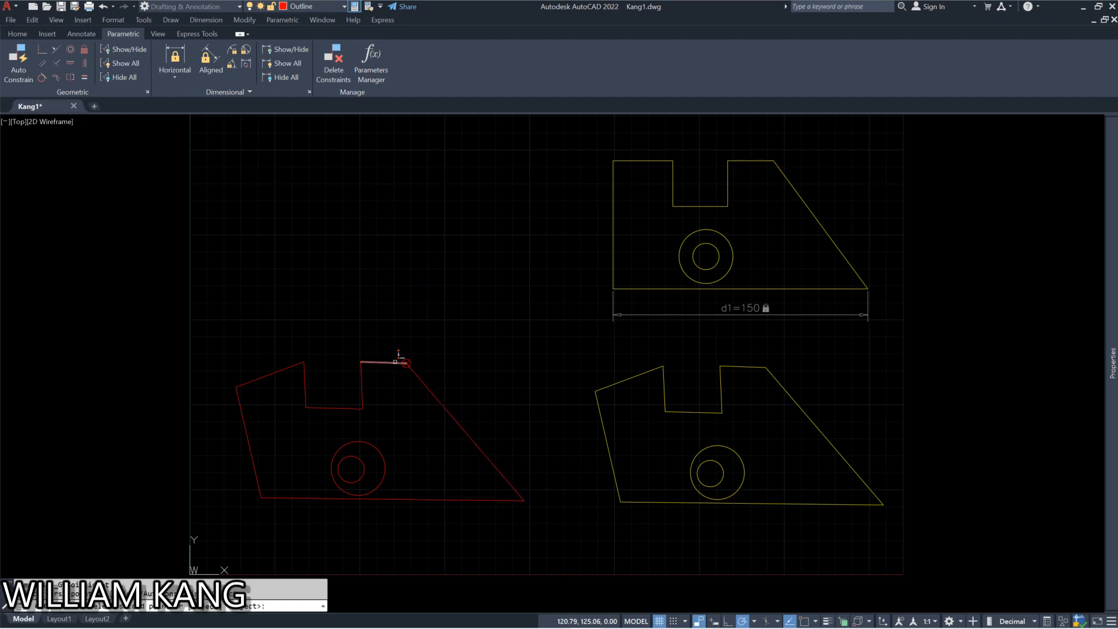
click(395, 361)
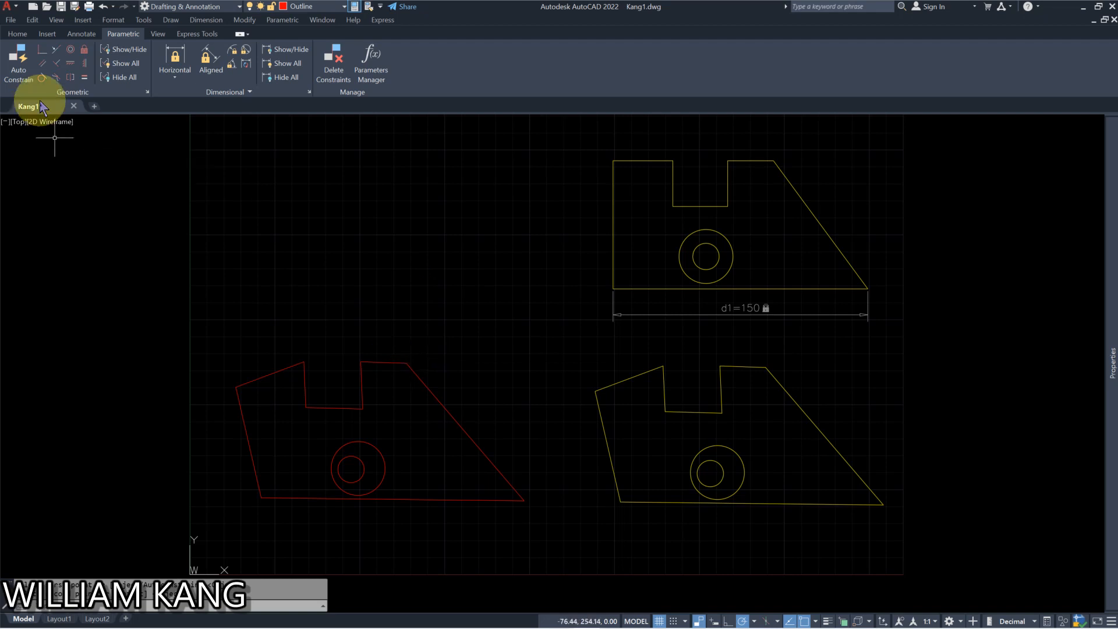
click(17, 56)
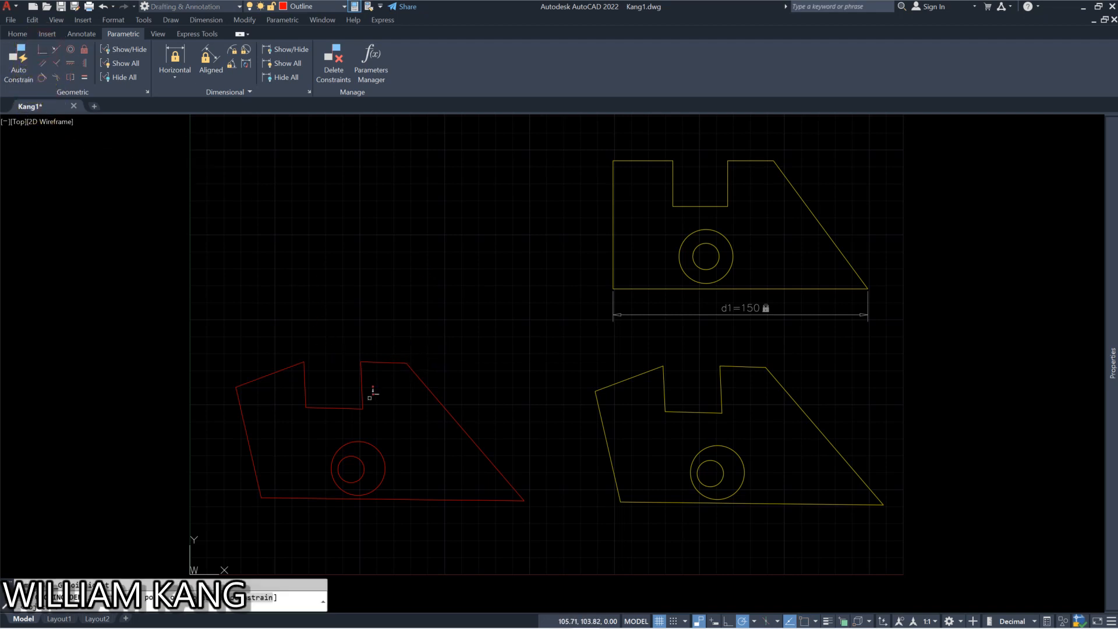
click(369, 362)
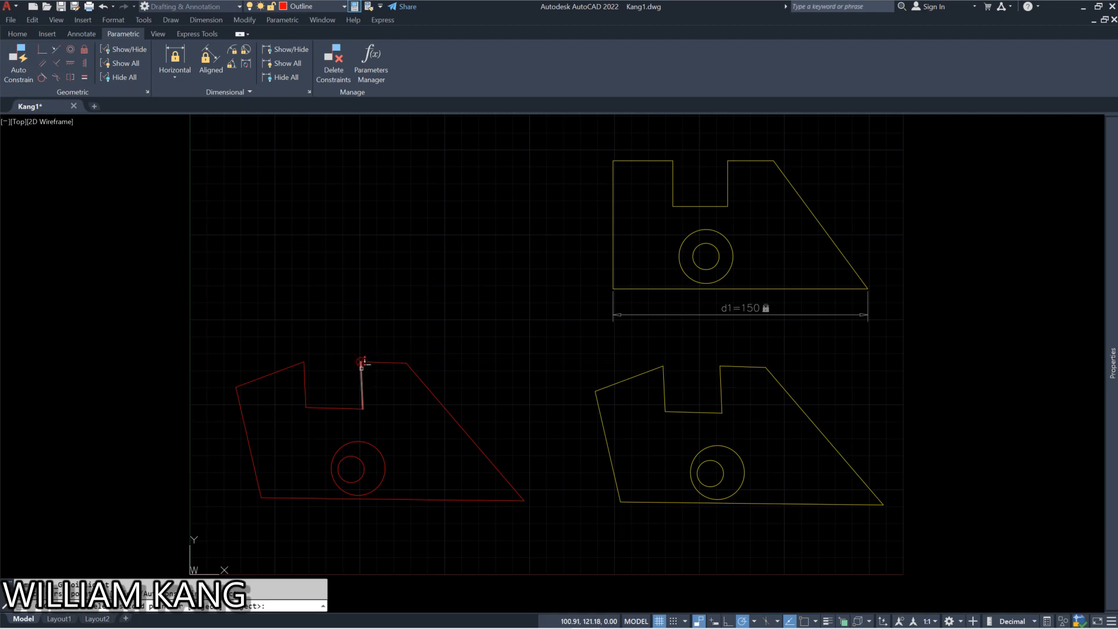
click(360, 361)
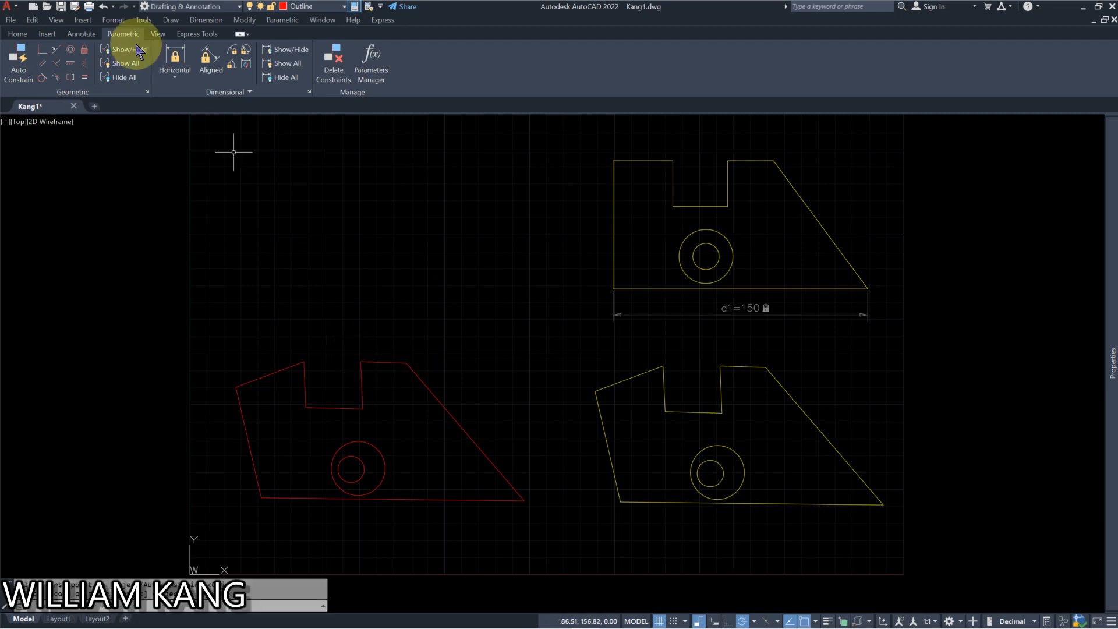
click(41, 55)
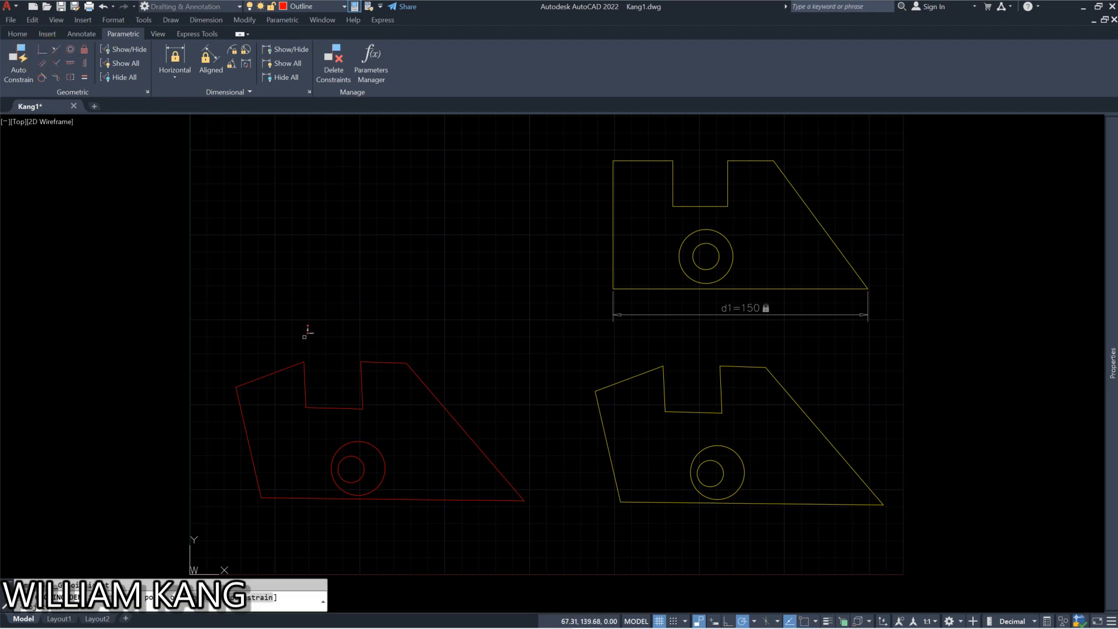
click(345, 407)
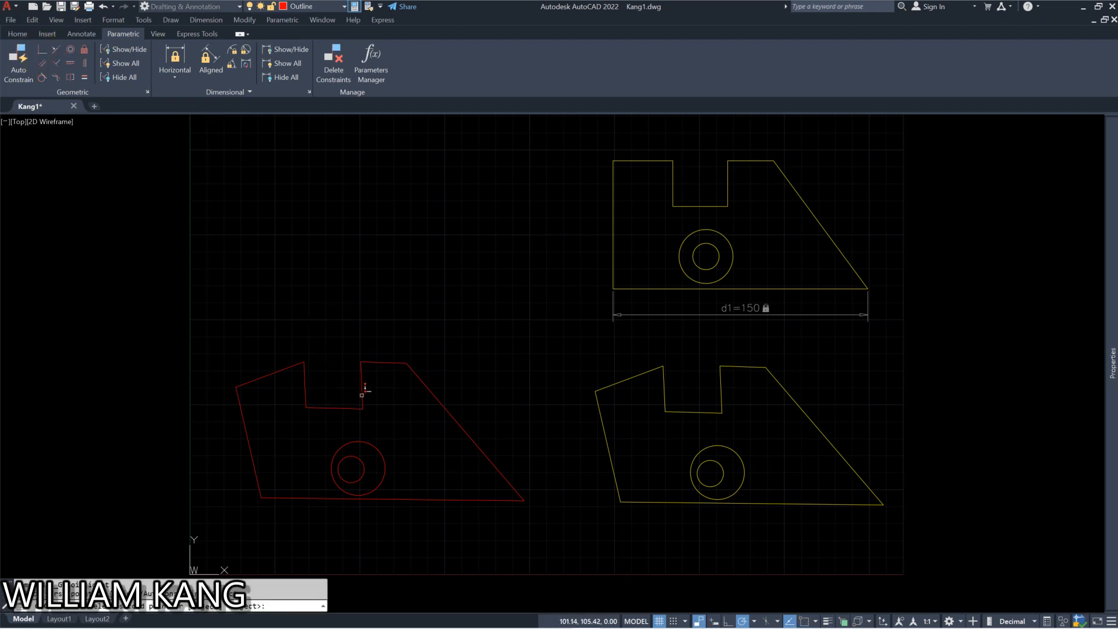
click(361, 398)
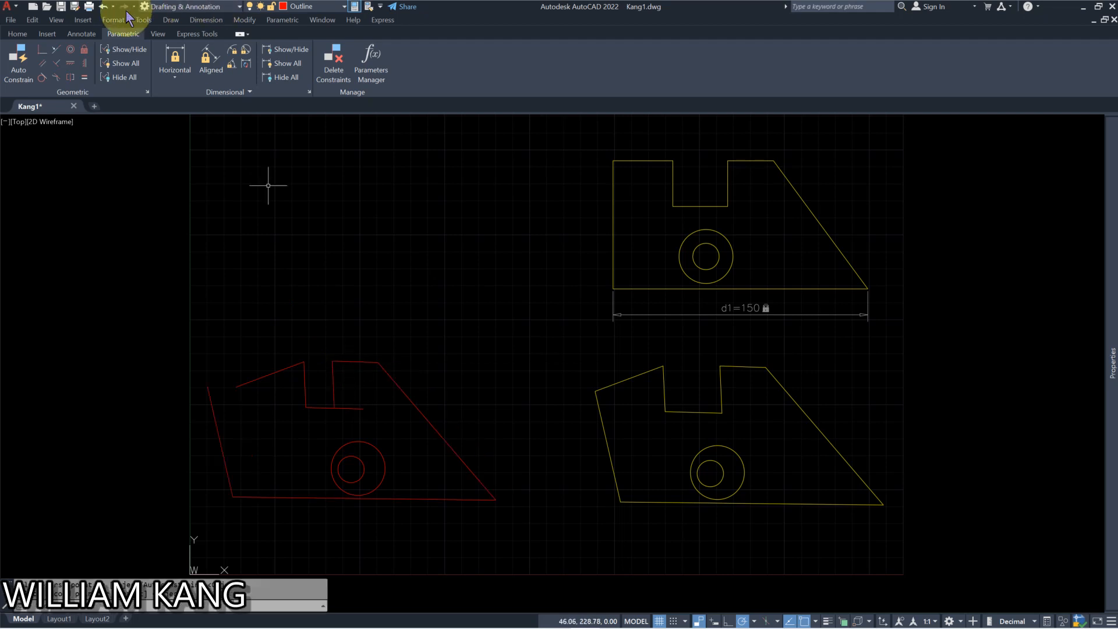
click(103, 7)
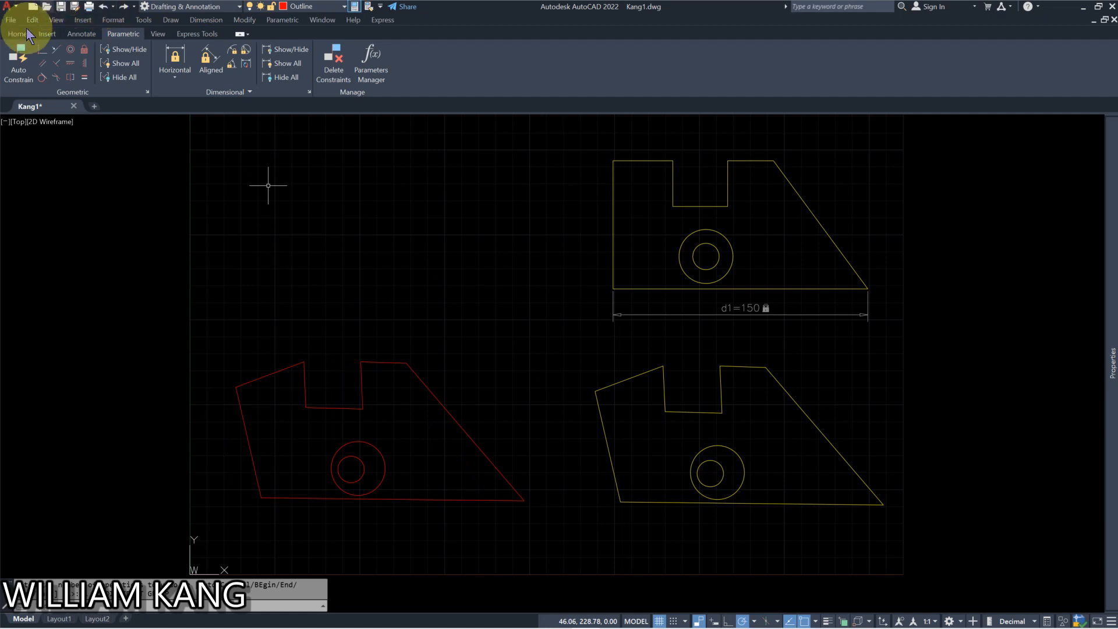
- Join the notch's floor to its right and left walls with coincident constraints at the red outline's two lower notch corners
click(41, 49)
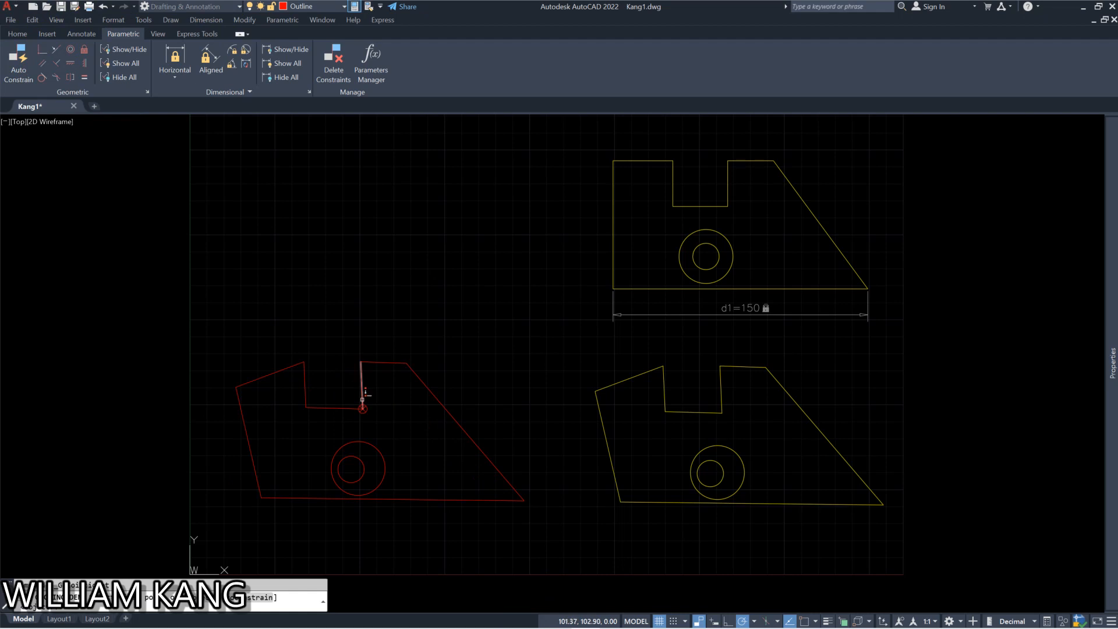
click(362, 399)
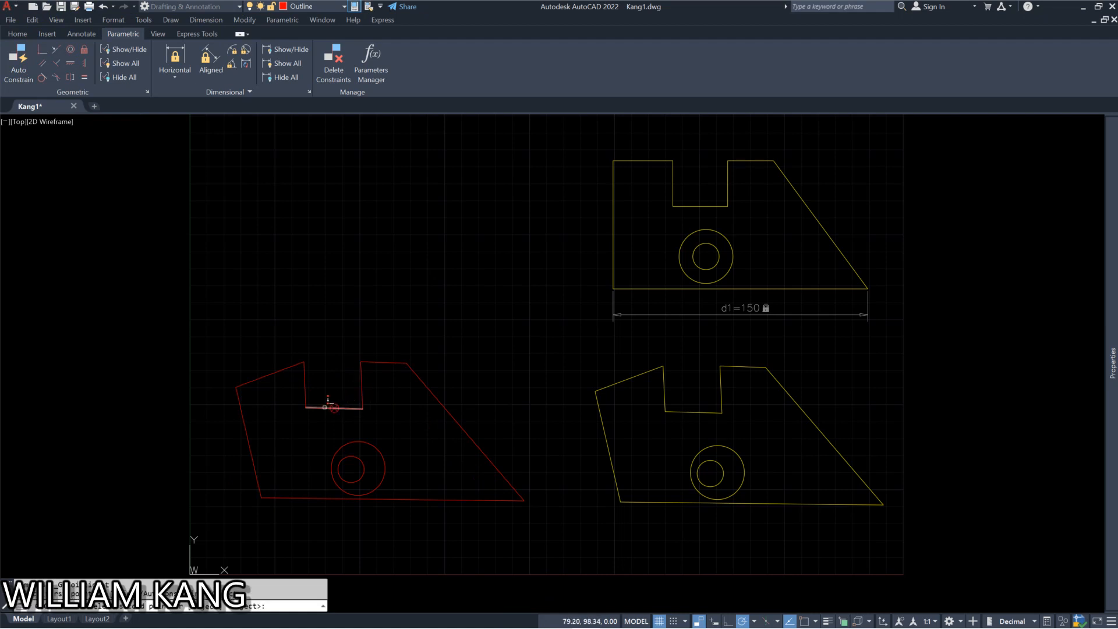
click(353, 408)
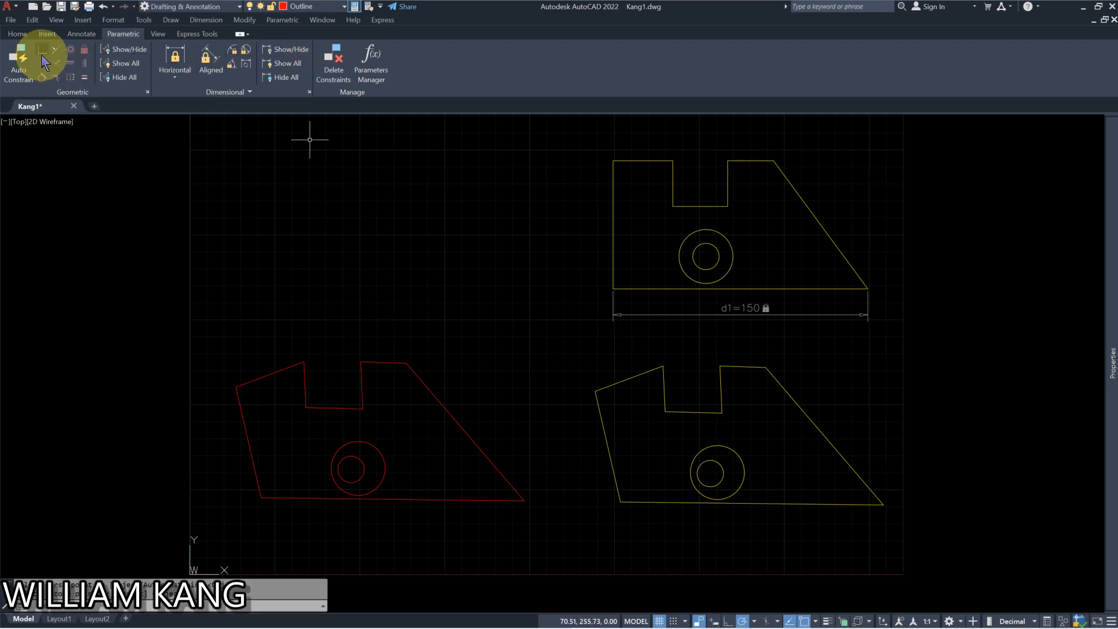
click(42, 48)
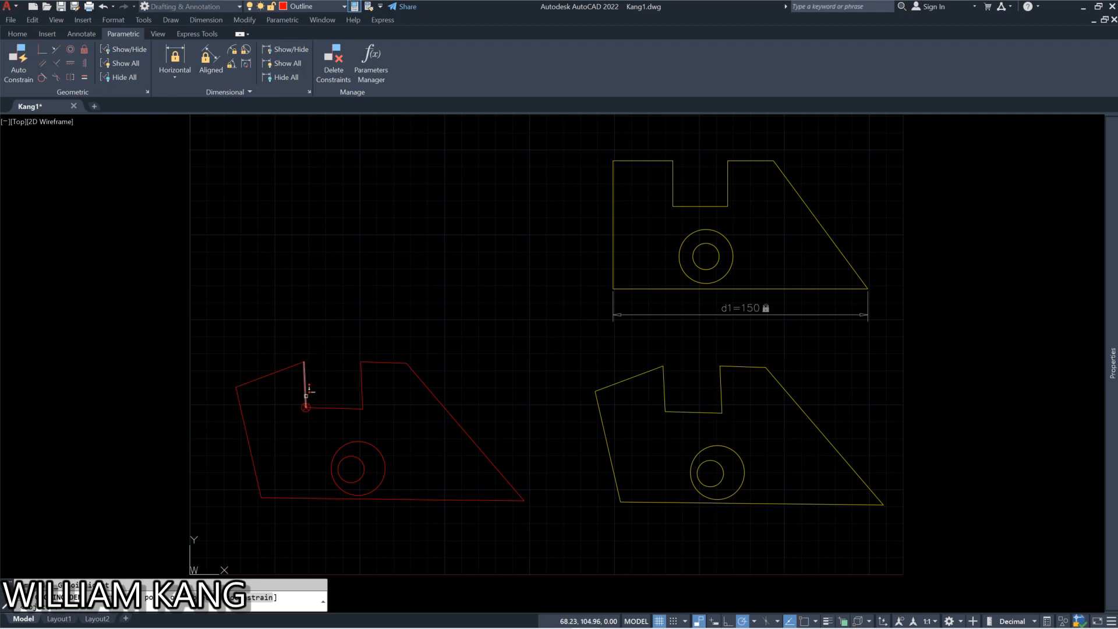
click(306, 395)
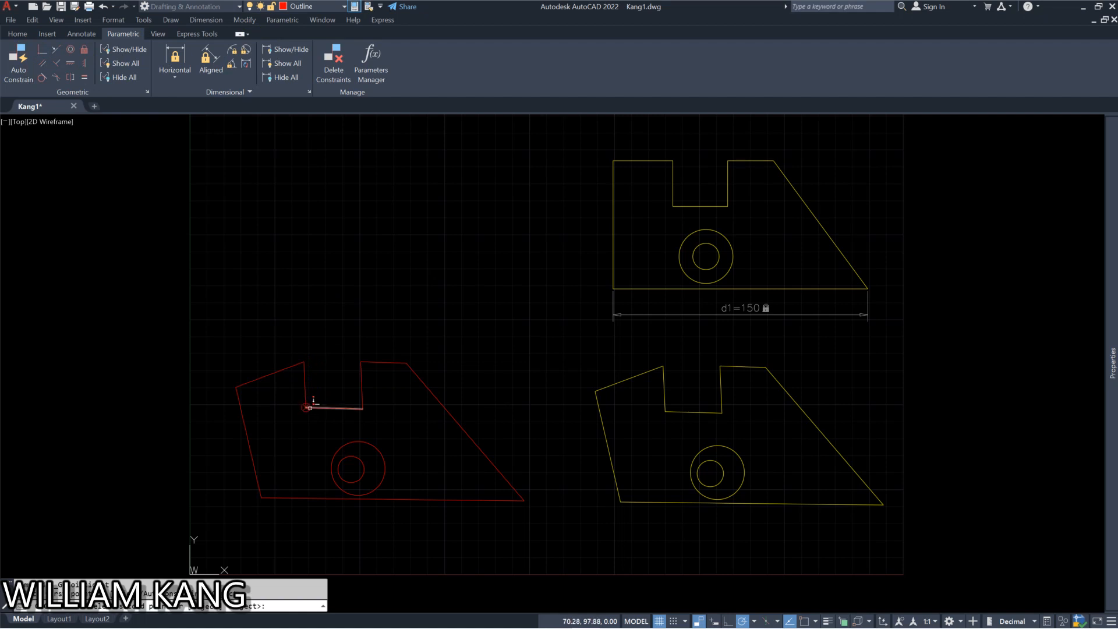
click(316, 406)
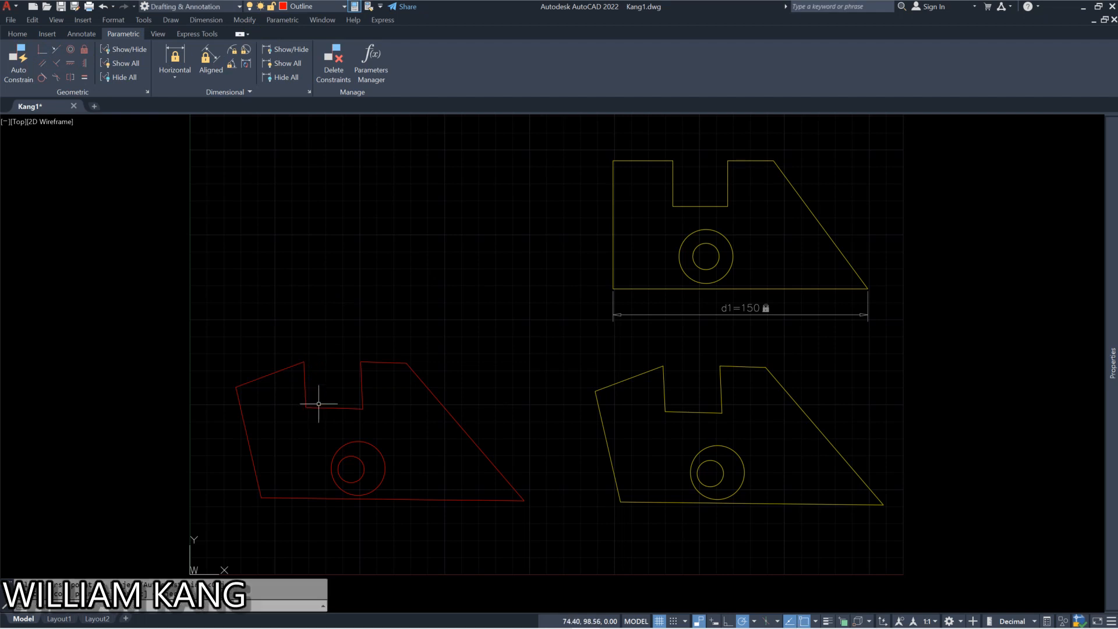
- Apply a coincident constraint between the upper end of the notch's left wall and the slanted top-left line
click(41, 52)
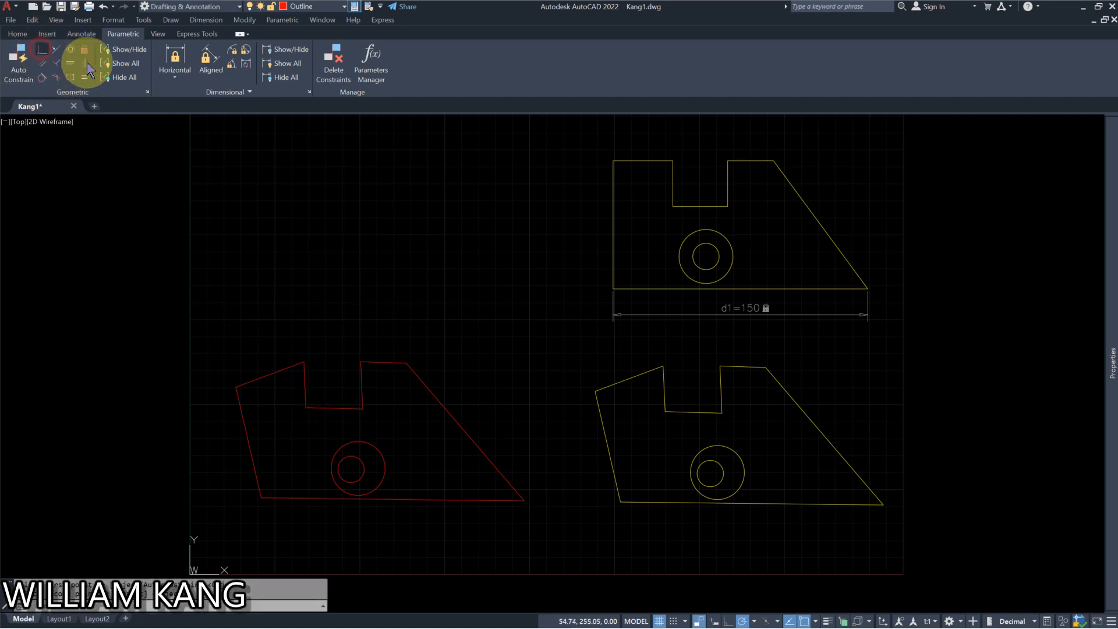
click(305, 364)
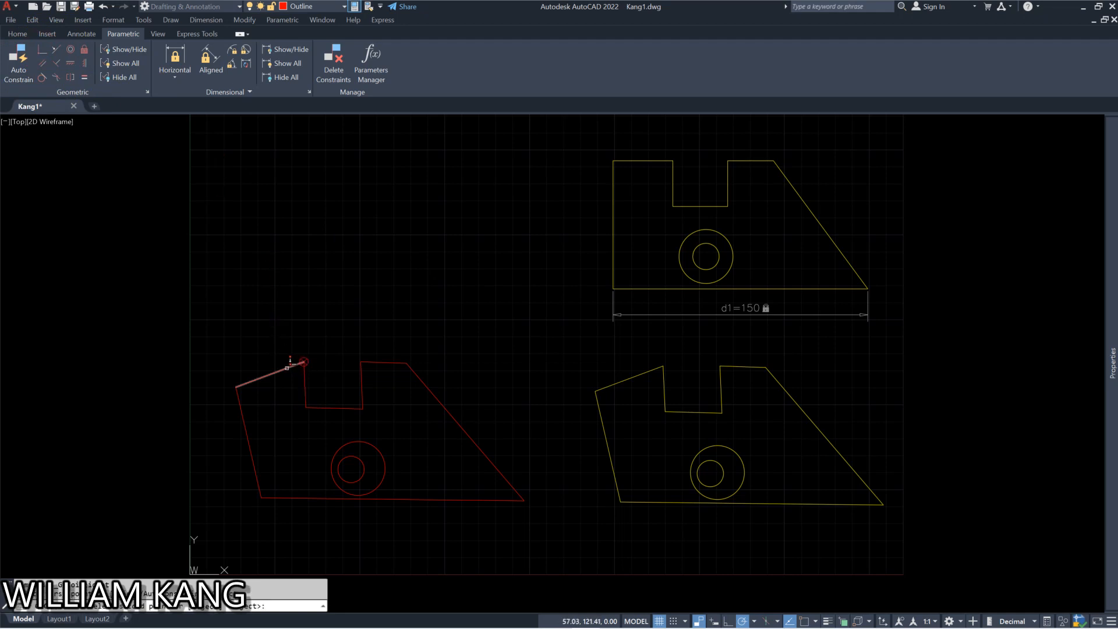
click(287, 368)
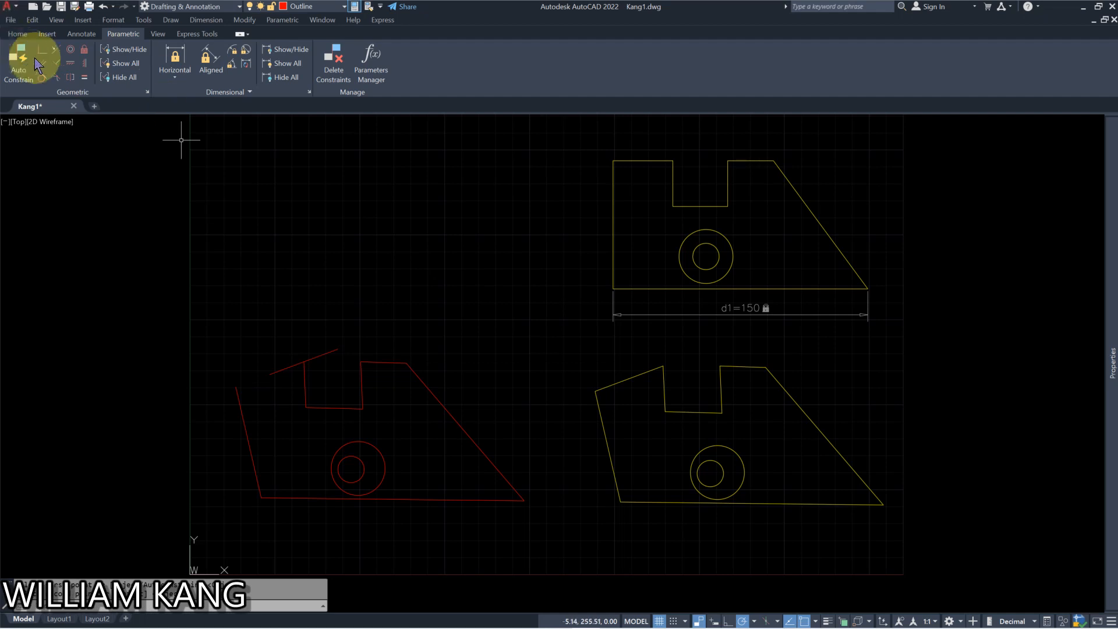
- Undo the last coincident constraint and join the notch's left wall to the slanted top-left line at their shared upper corner
click(105, 8)
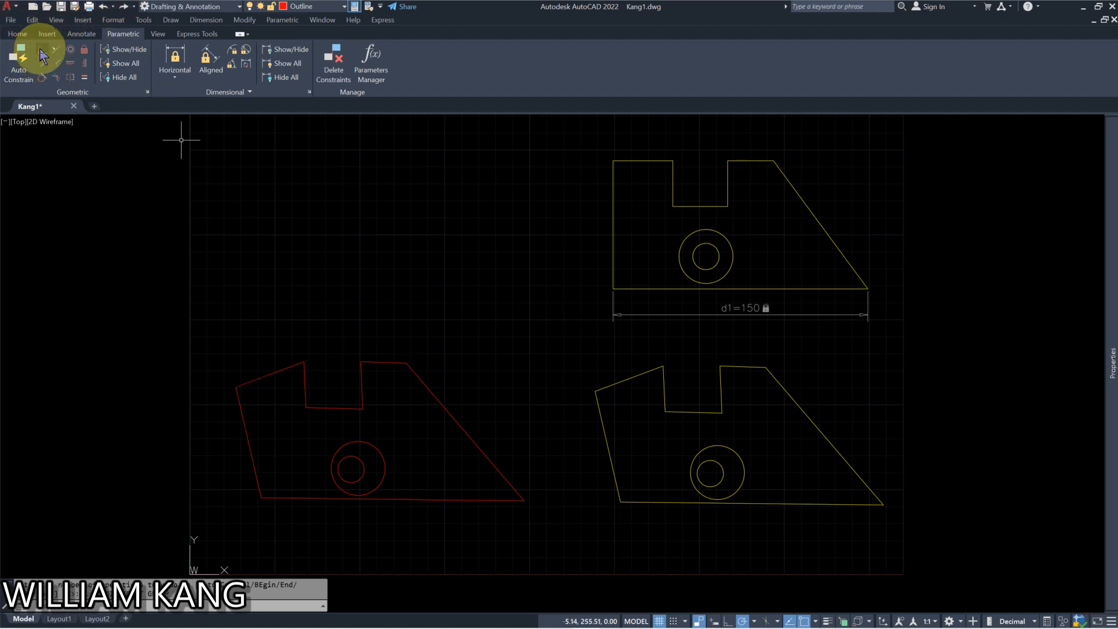
click(42, 49)
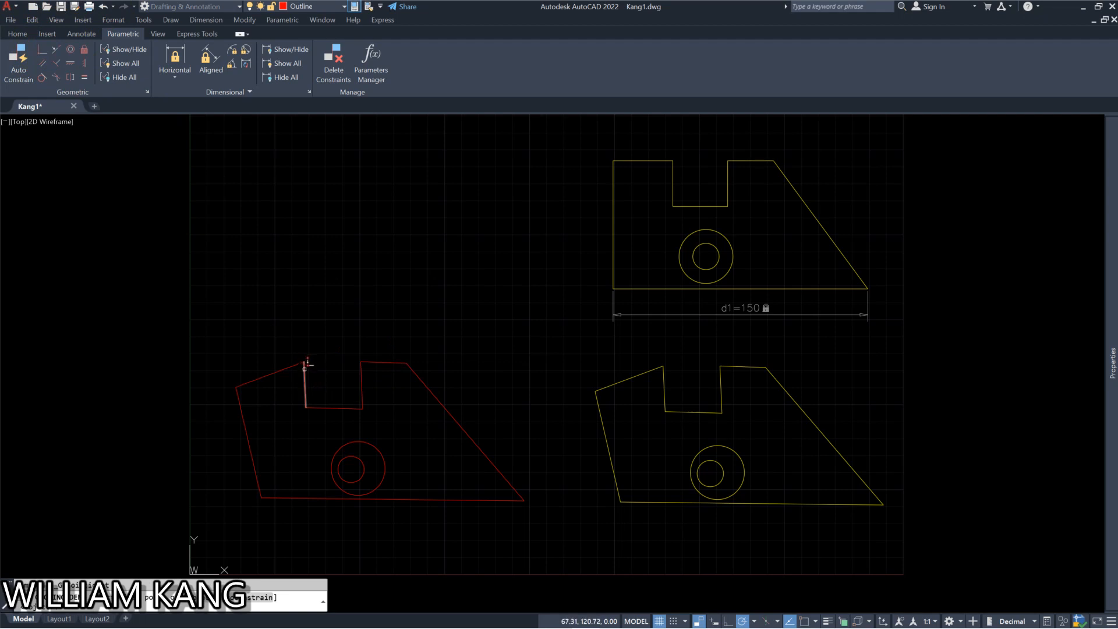
click(305, 370)
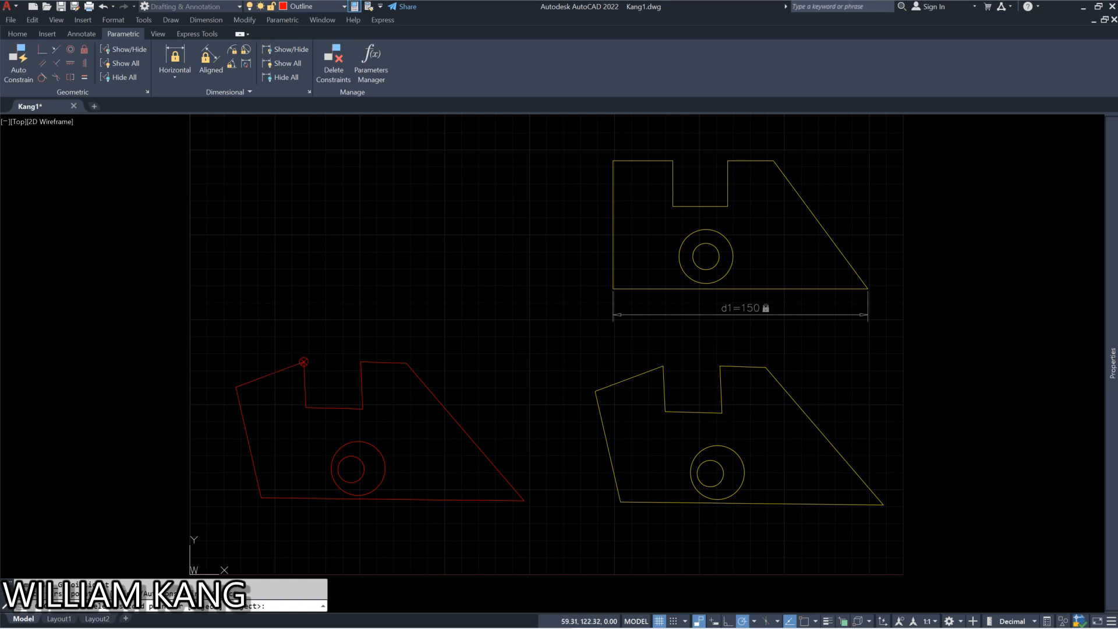
key(Escape)
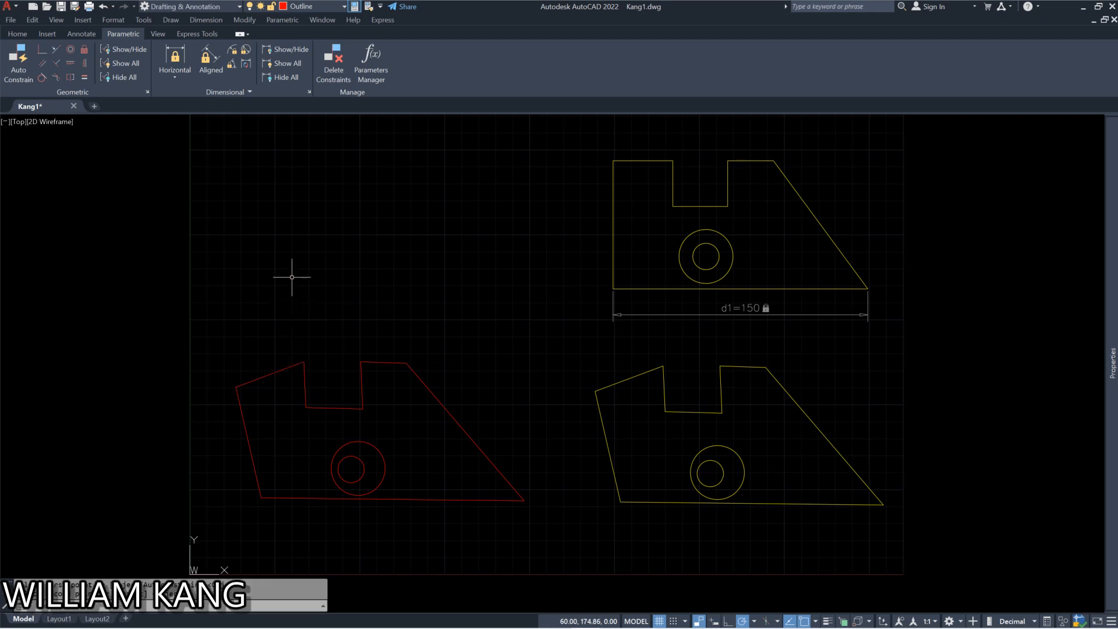
- Apply a coincident constraint between the upper end of the red outline's left side and the slanted top-left line
click(42, 49)
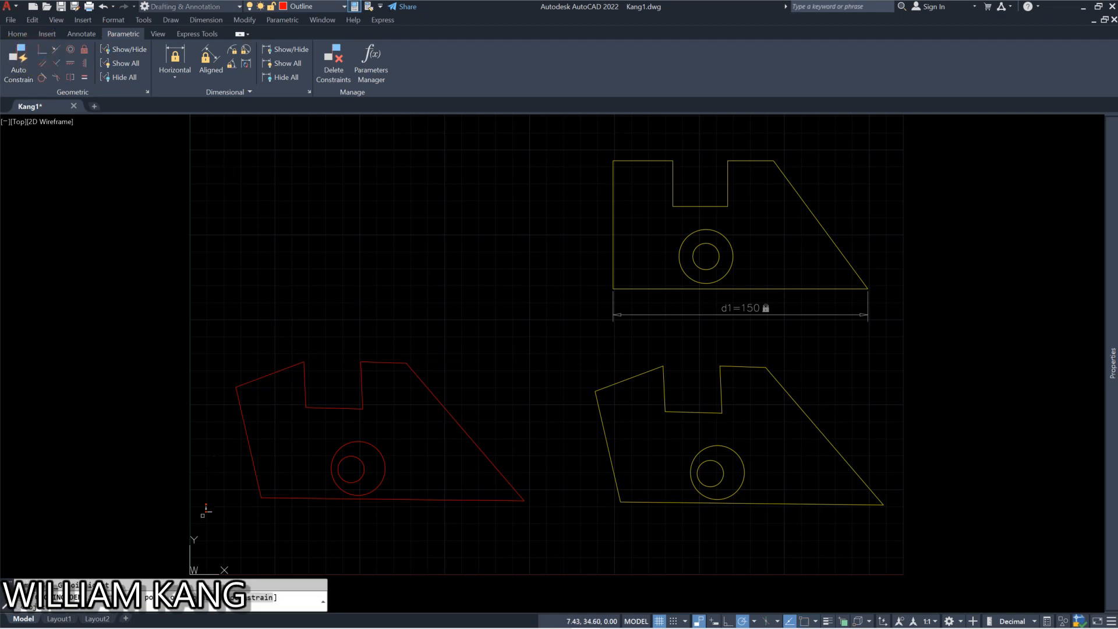
click(243, 411)
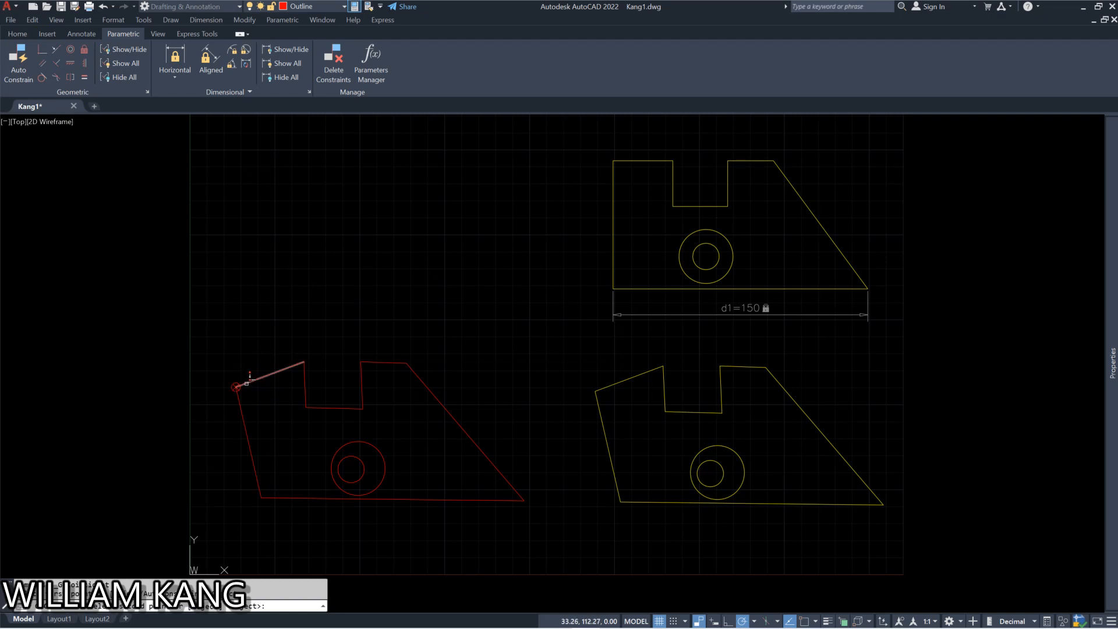
click(246, 383)
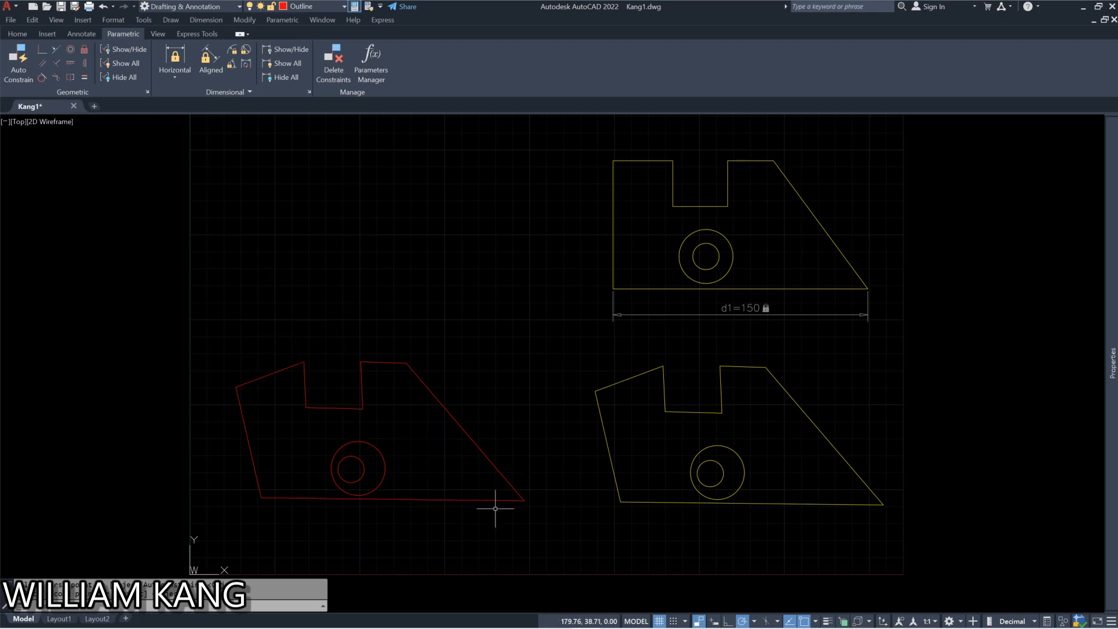
- Apply a horizontal constraint to the red outline's bottom line
click(213, 87)
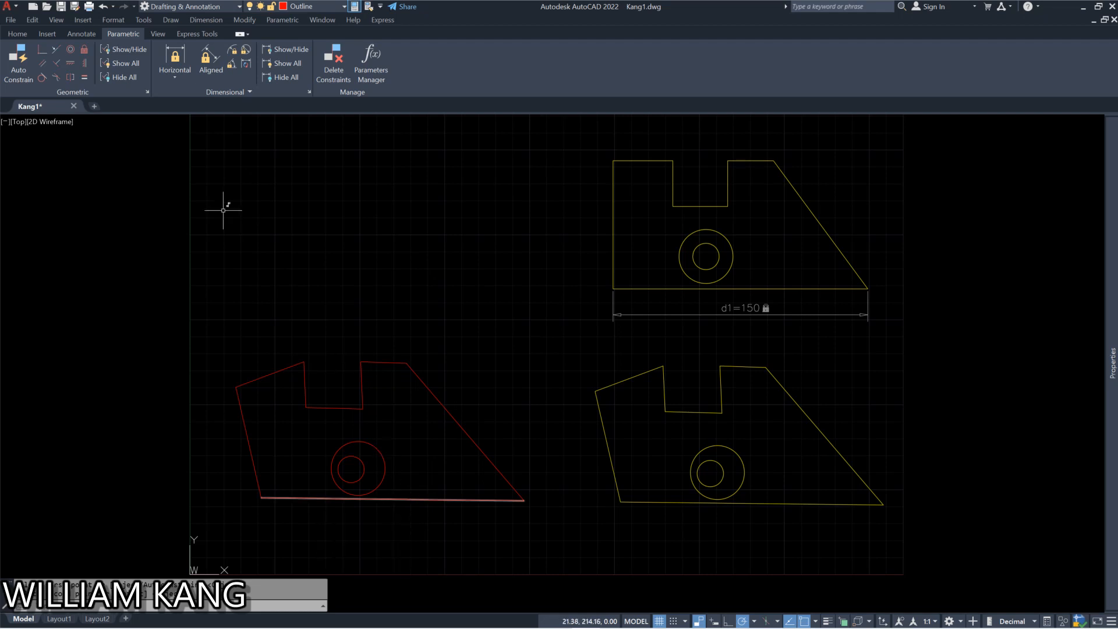
click(71, 64)
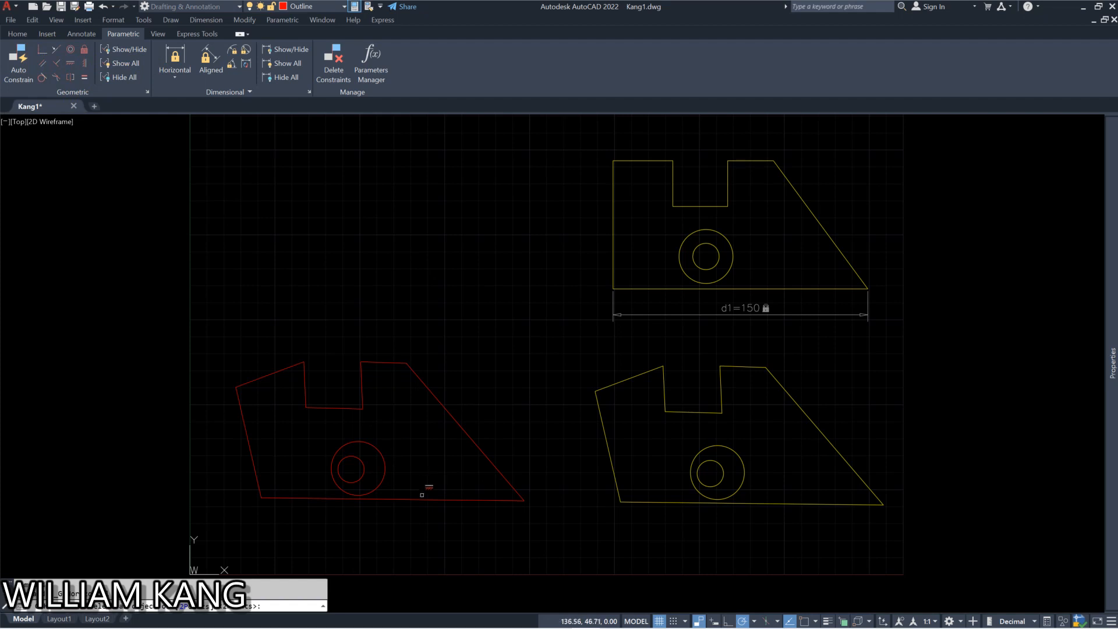
click(418, 499)
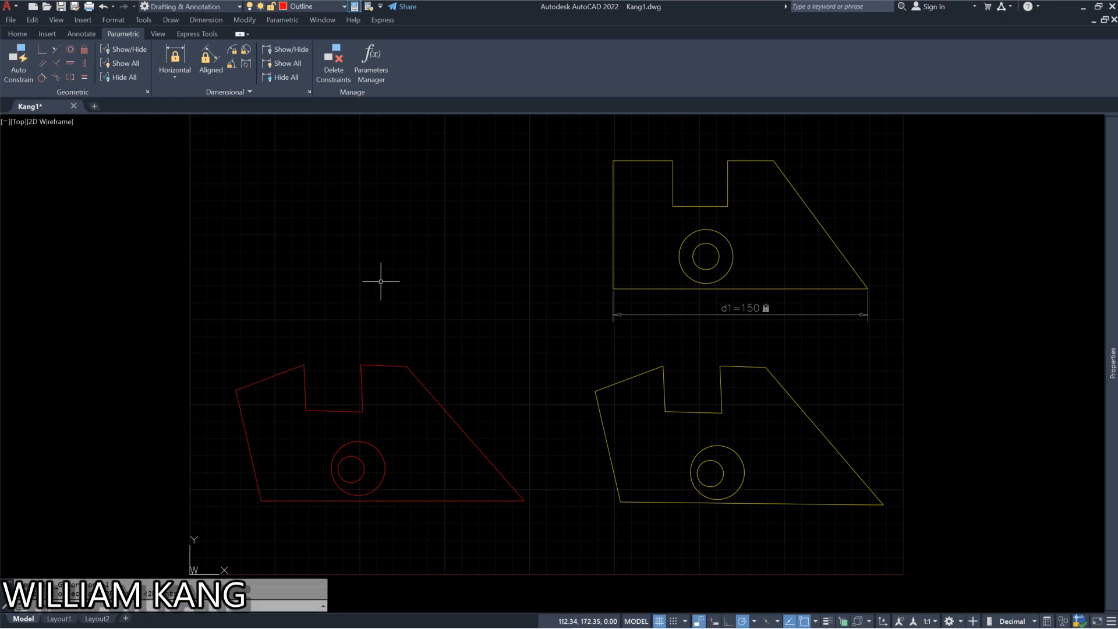
- Make the notch's floor and the short top line right of the notch parallel to the red outline's bottom line
click(44, 63)
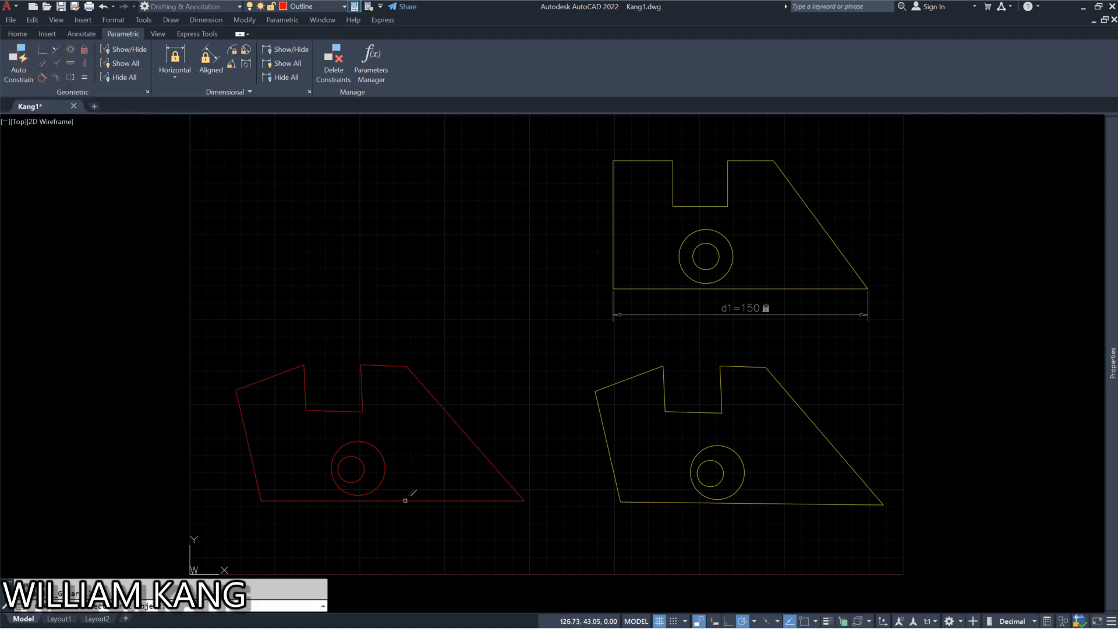
click(404, 501)
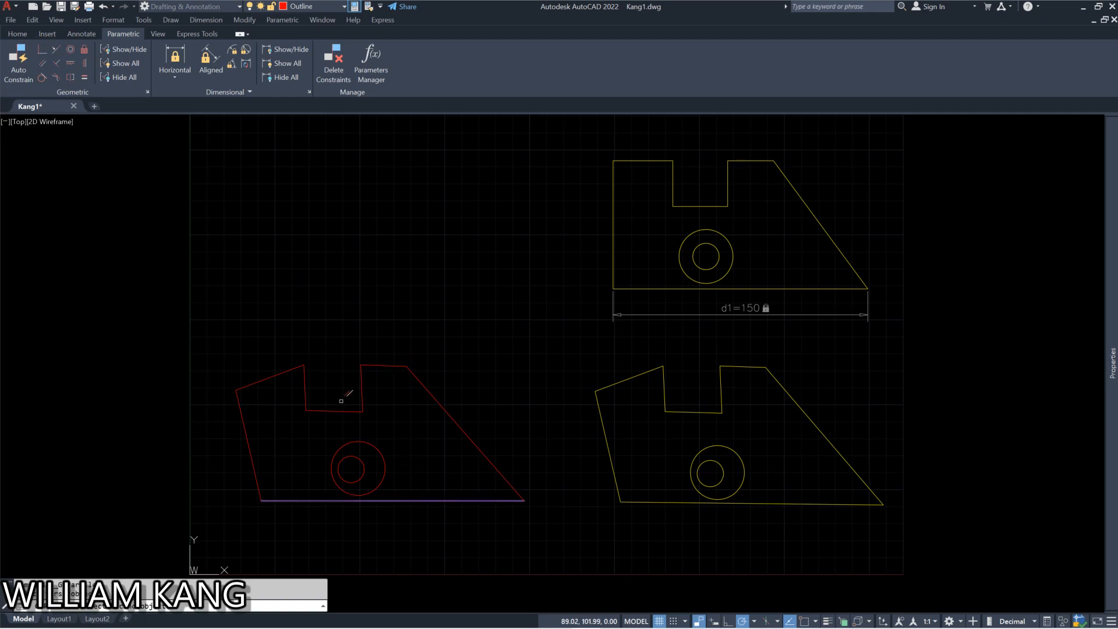
click(336, 410)
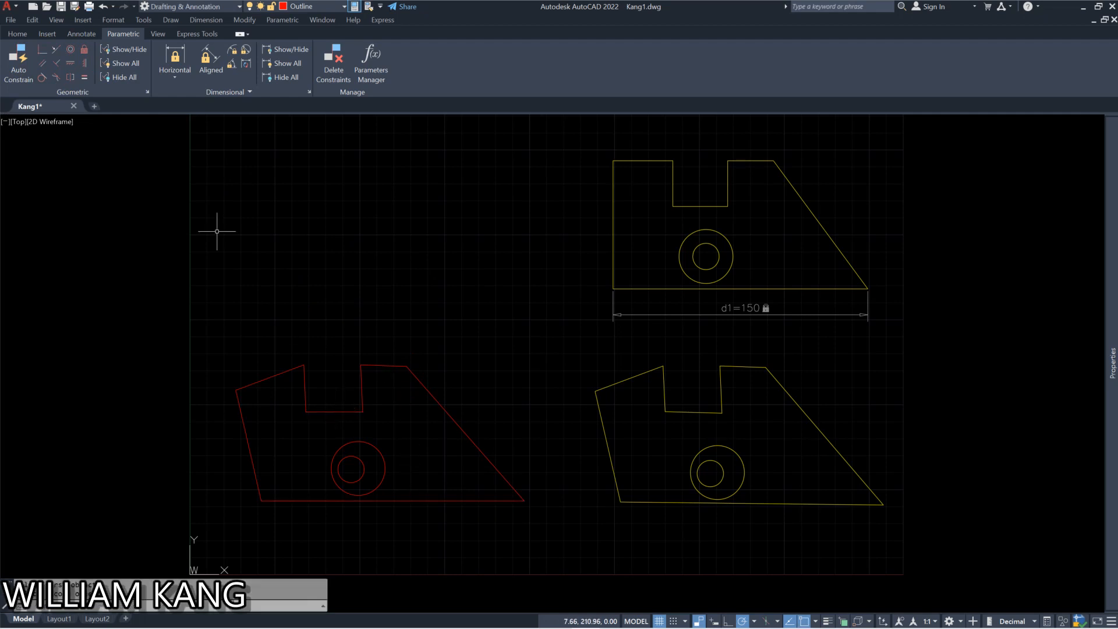
click(43, 64)
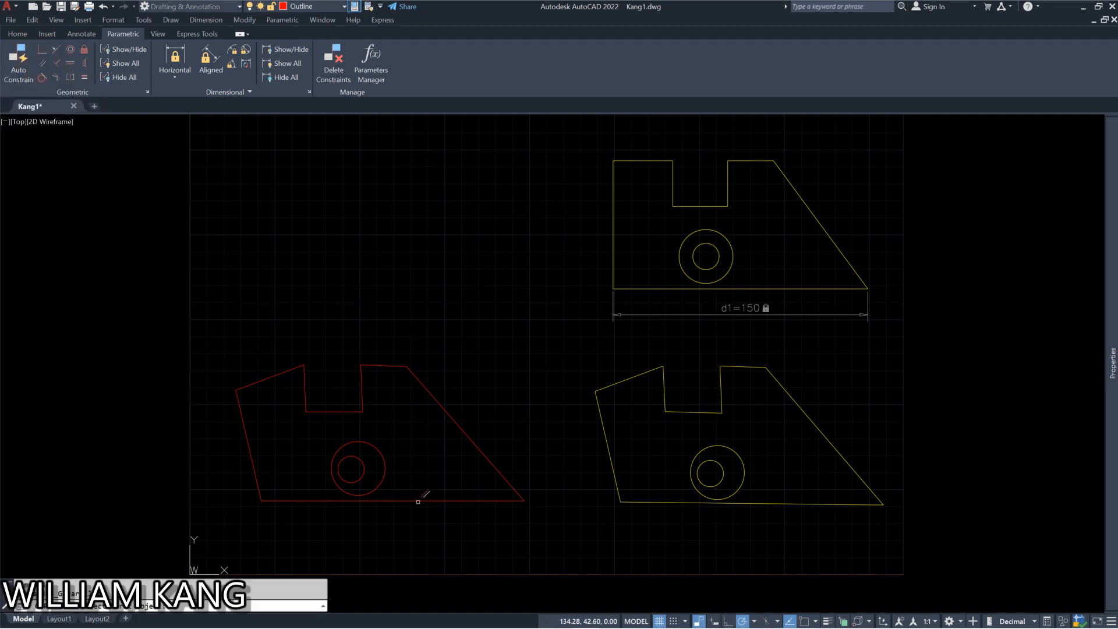
click(417, 500)
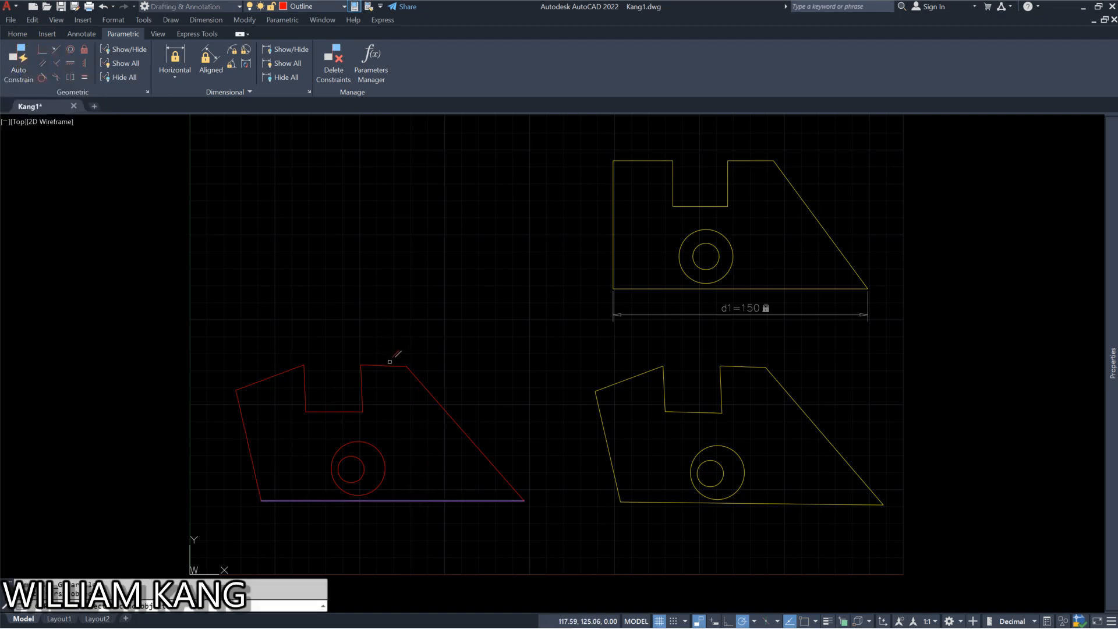
click(388, 366)
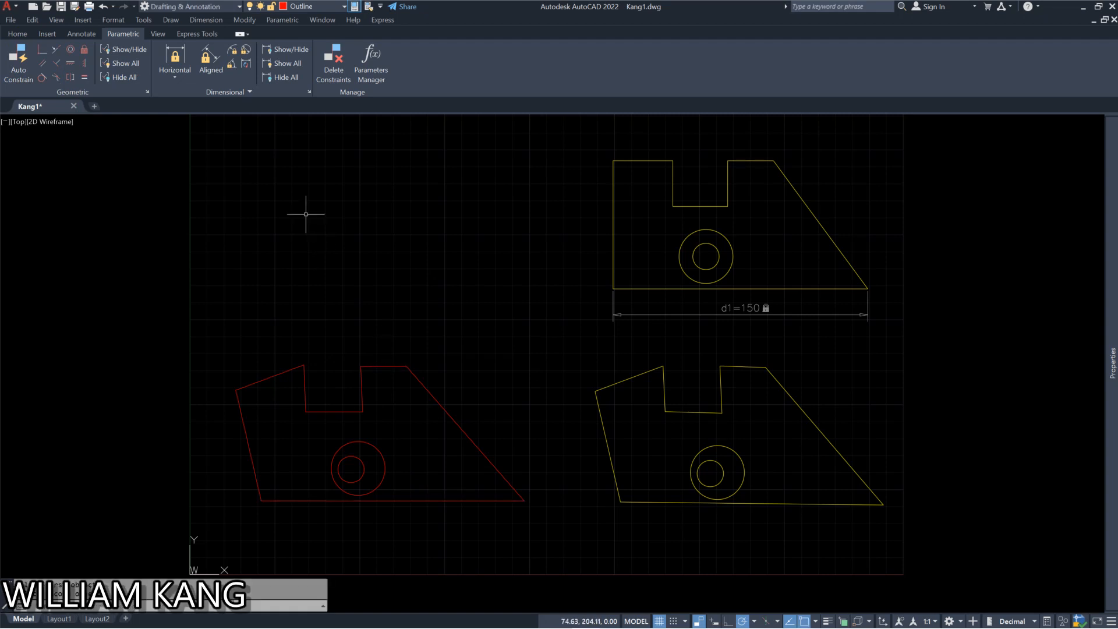
- Constrain the notch's right and left walls perpendicular to the notch's floor in the red outline
click(56, 64)
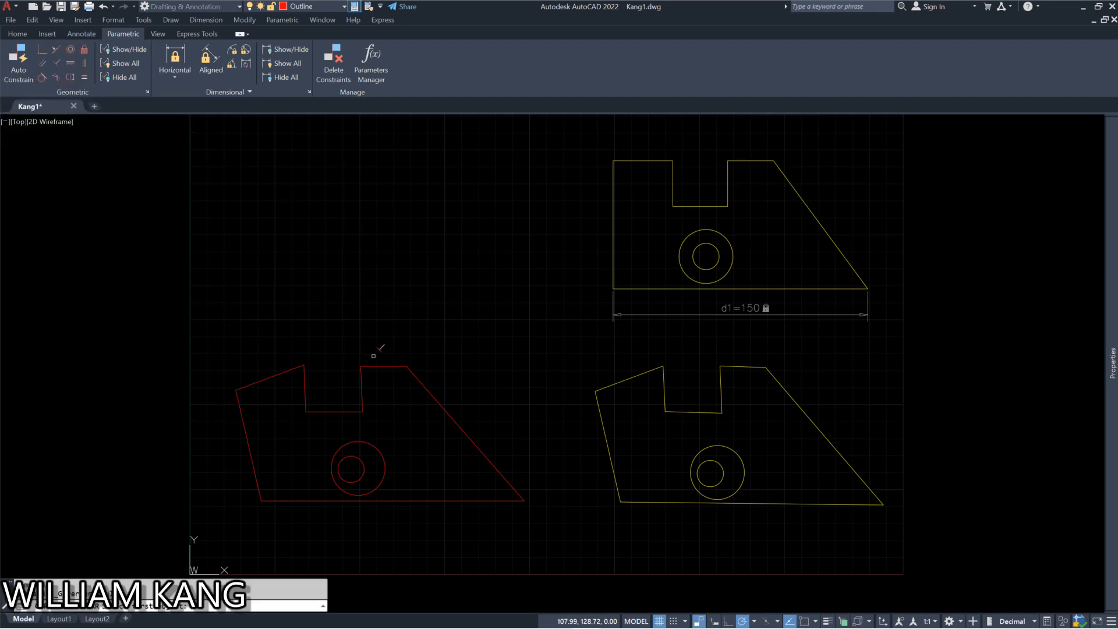
click(340, 411)
click(361, 390)
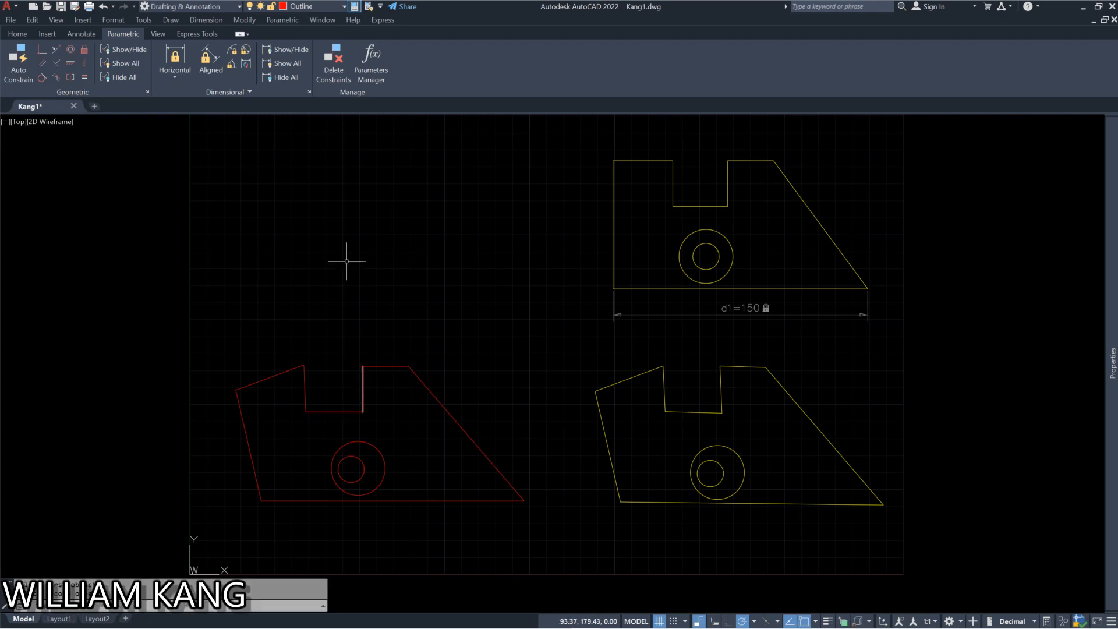
click(55, 63)
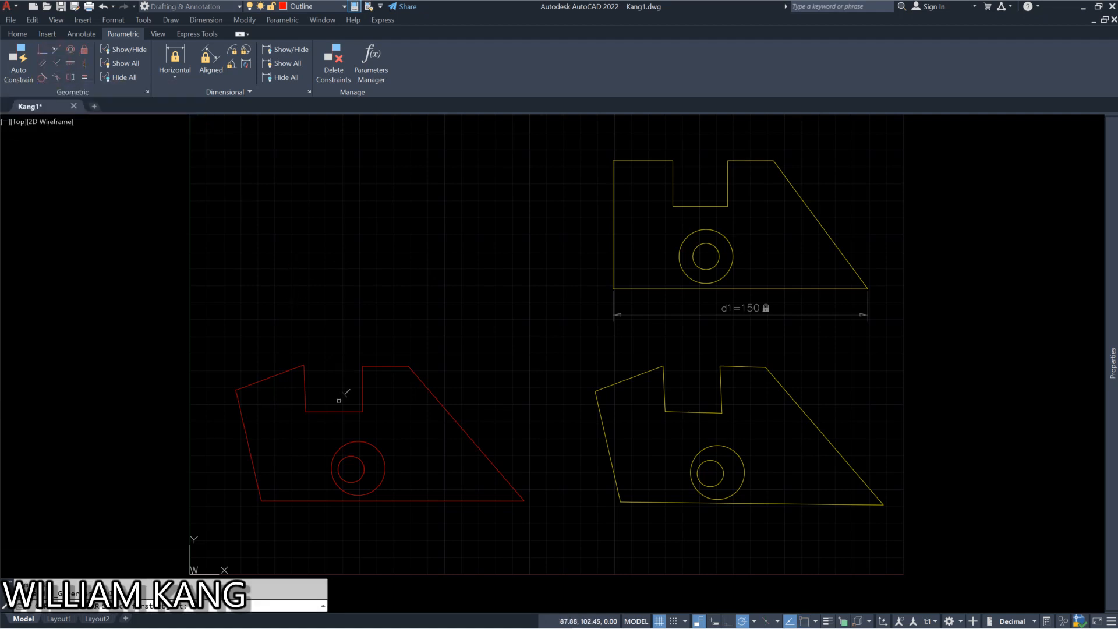
click(328, 411)
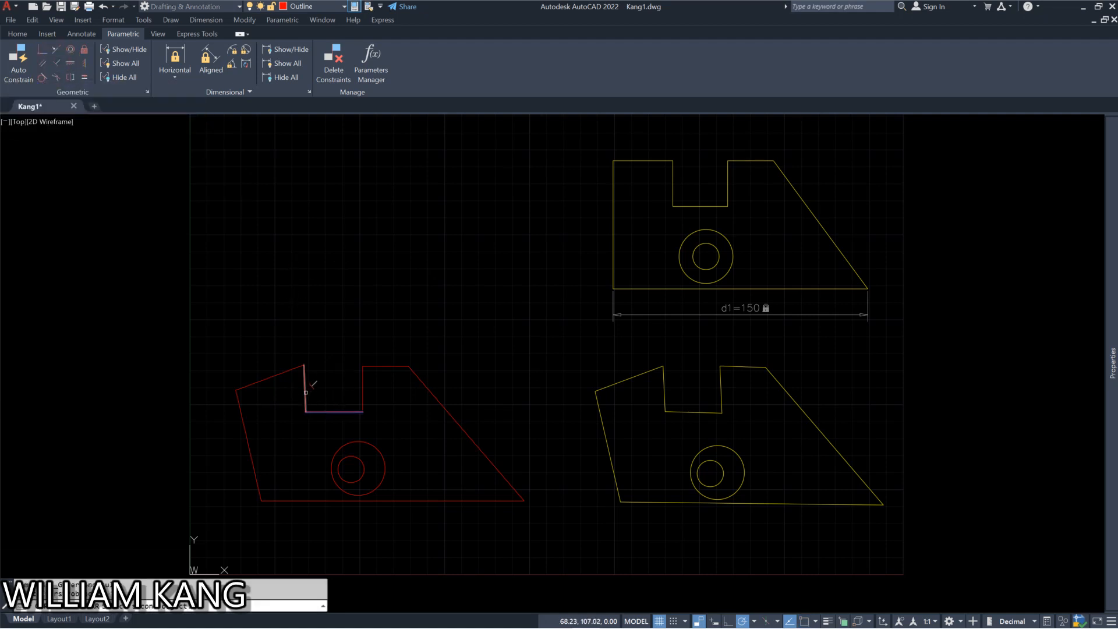
click(304, 393)
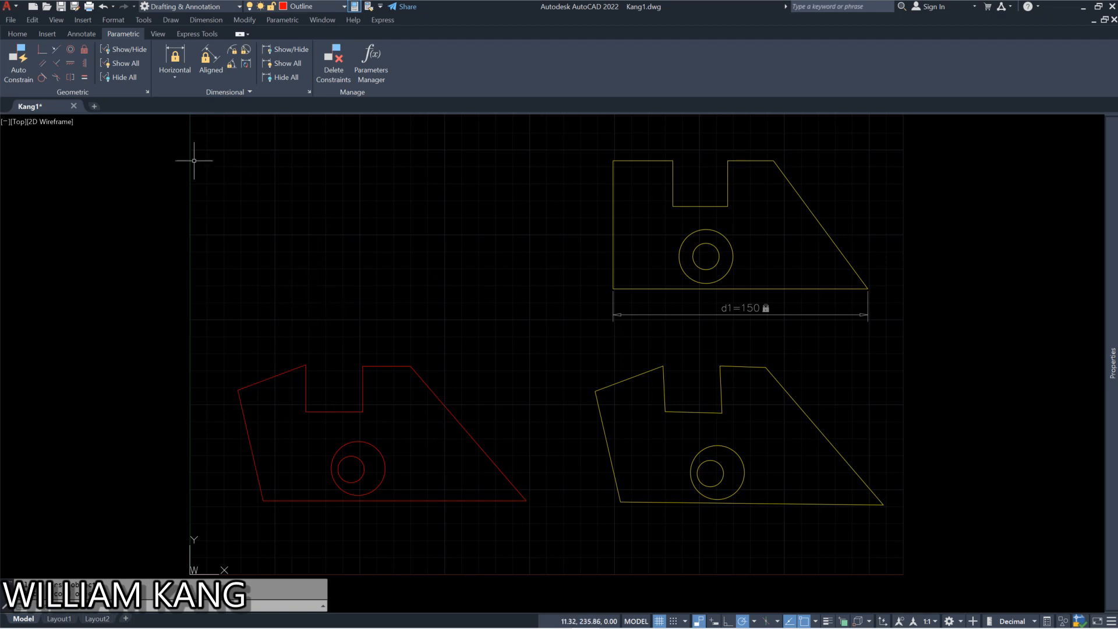
- Make the slanted top-left line collinear with the short top line right of the red outline's notch
click(70, 64)
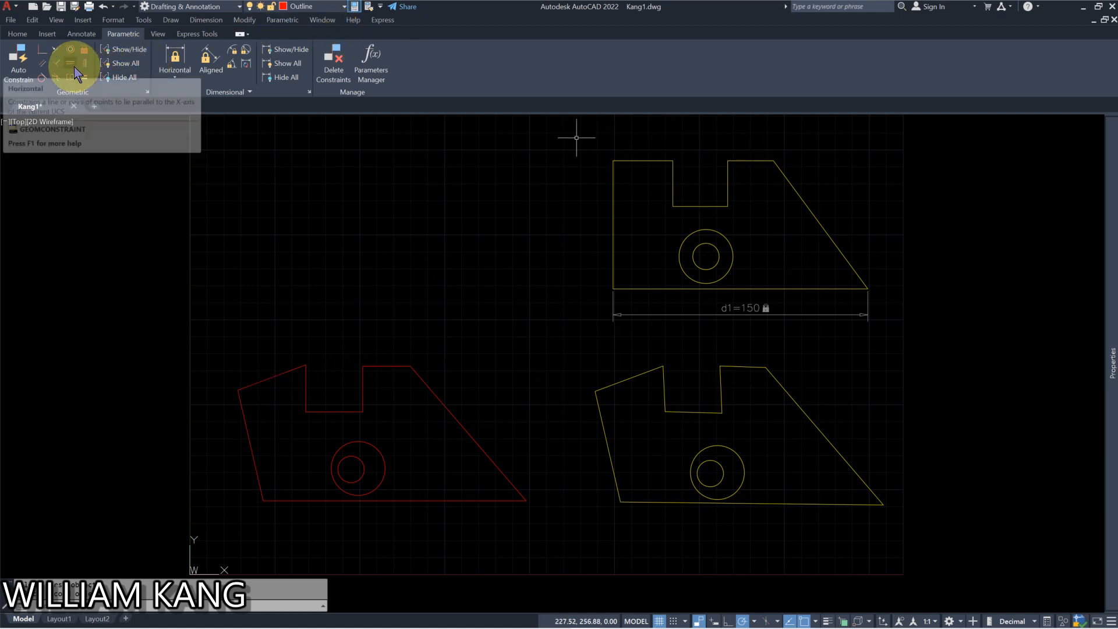
click(54, 52)
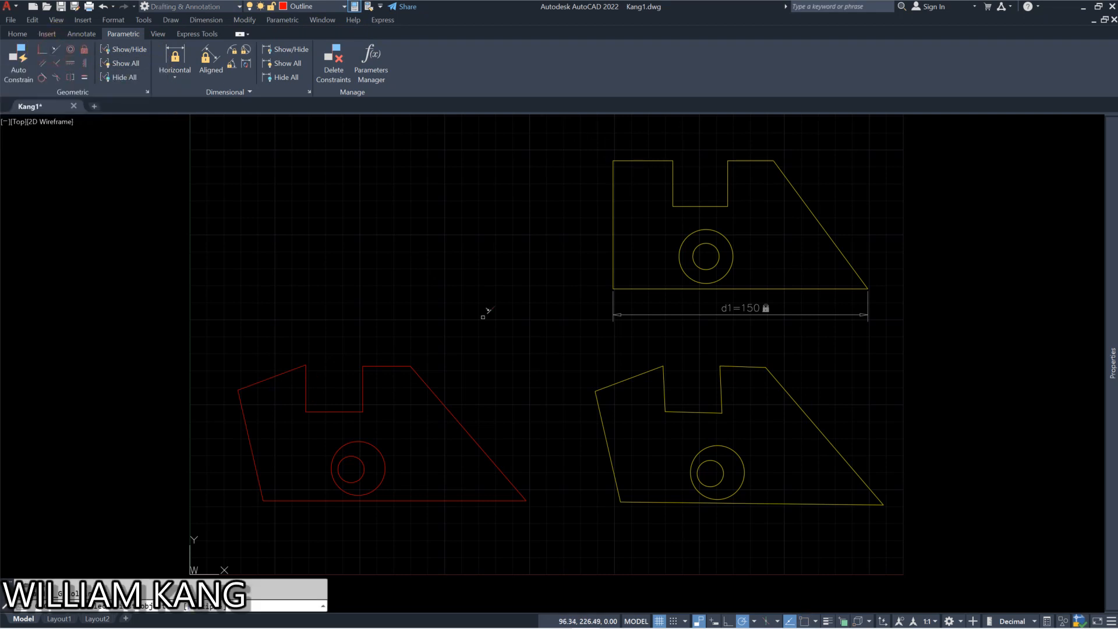
click(392, 365)
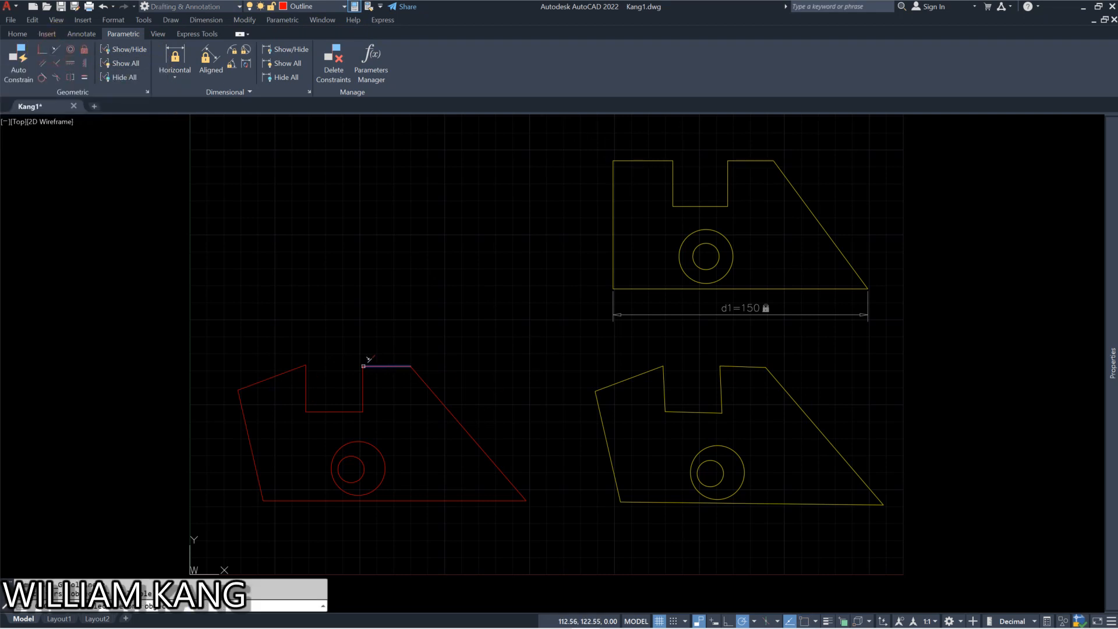
click(282, 373)
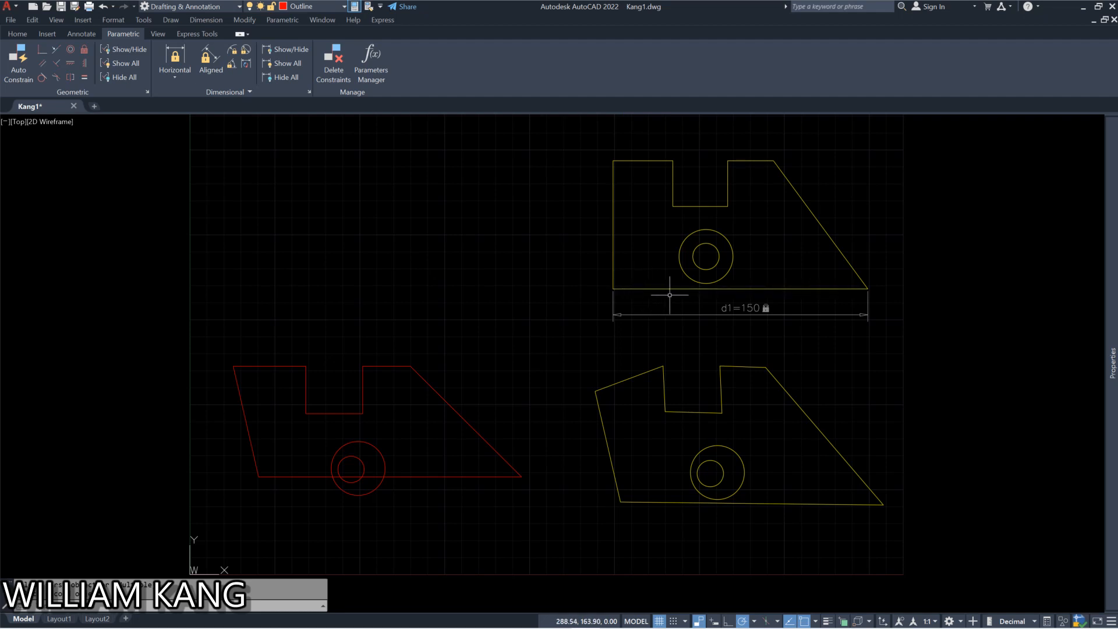
- Constrain the red outline's left side perpendicular to its bottom line
click(57, 64)
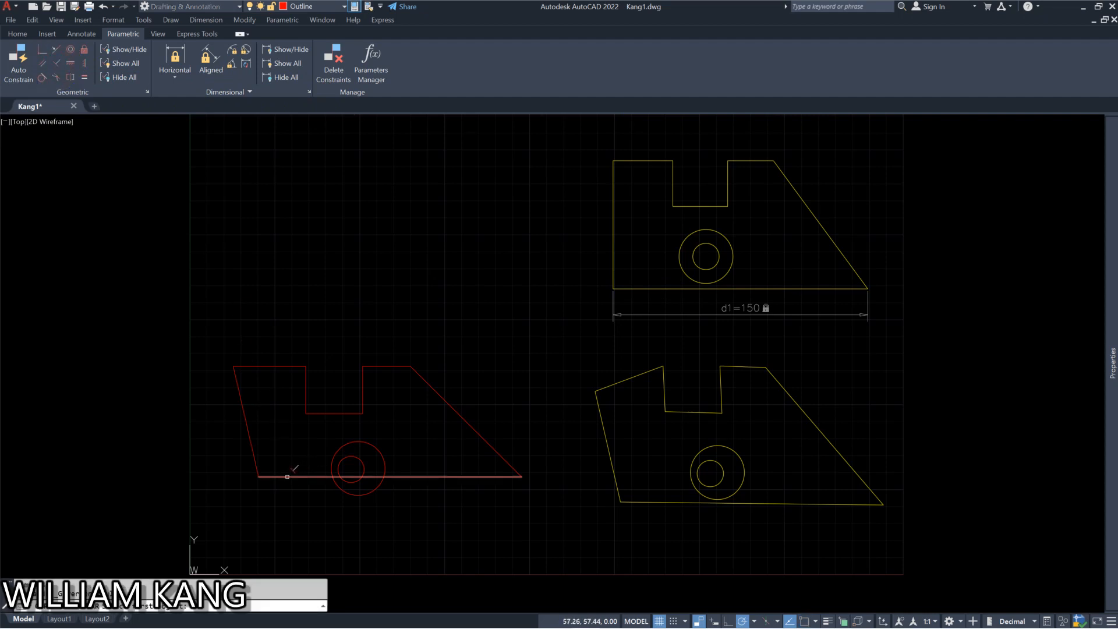
click(288, 475)
click(240, 414)
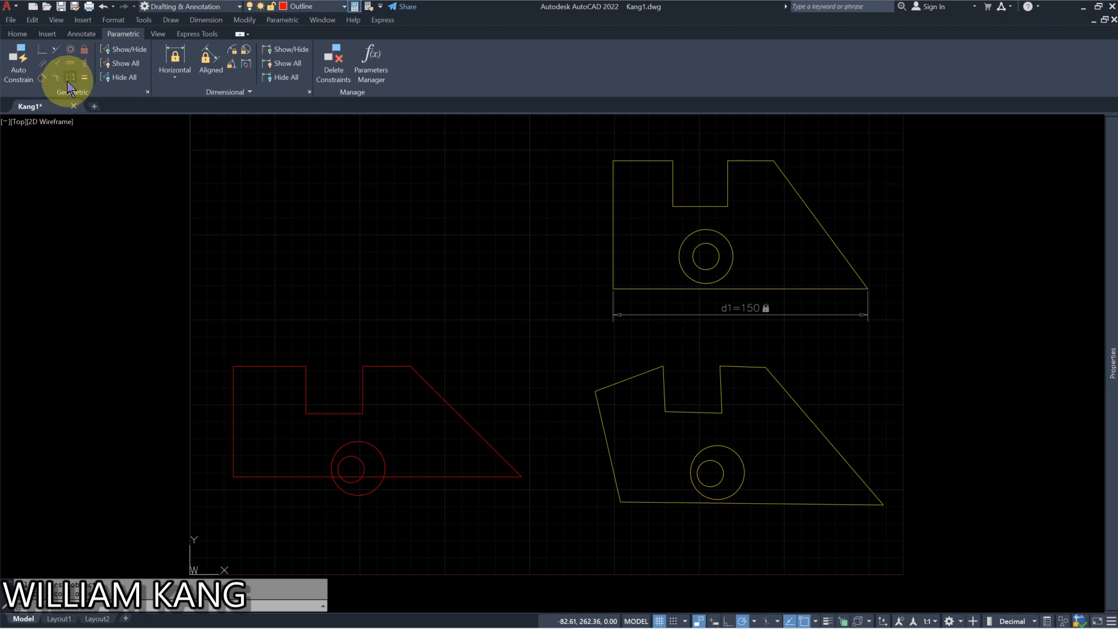
- Apply a concentric constraint that centres the small red circle on the large red circle
click(70, 52)
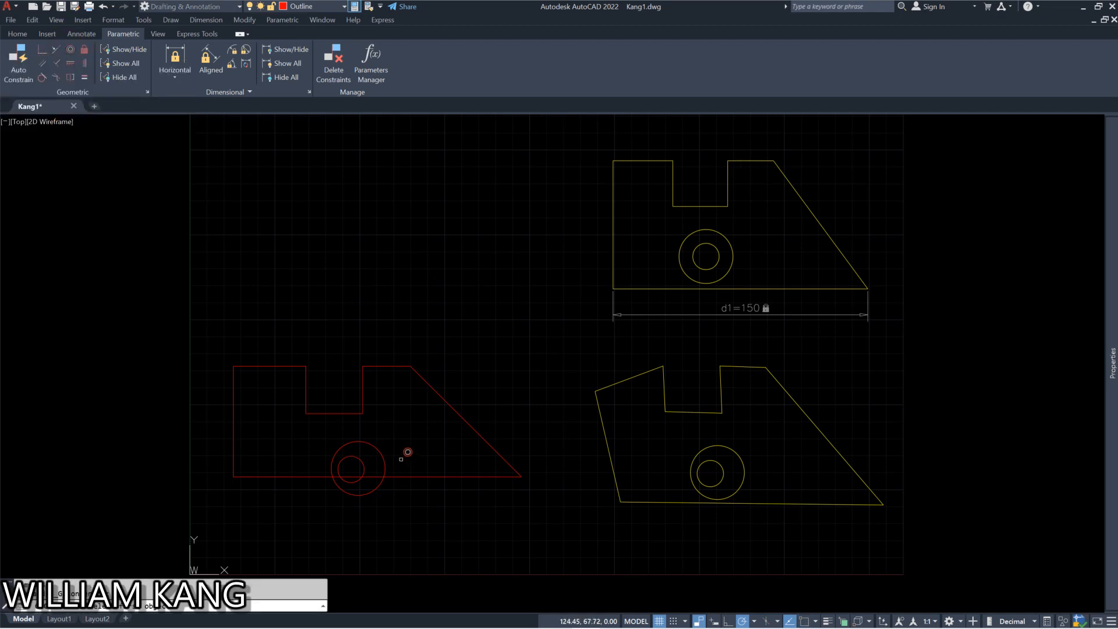
click(382, 457)
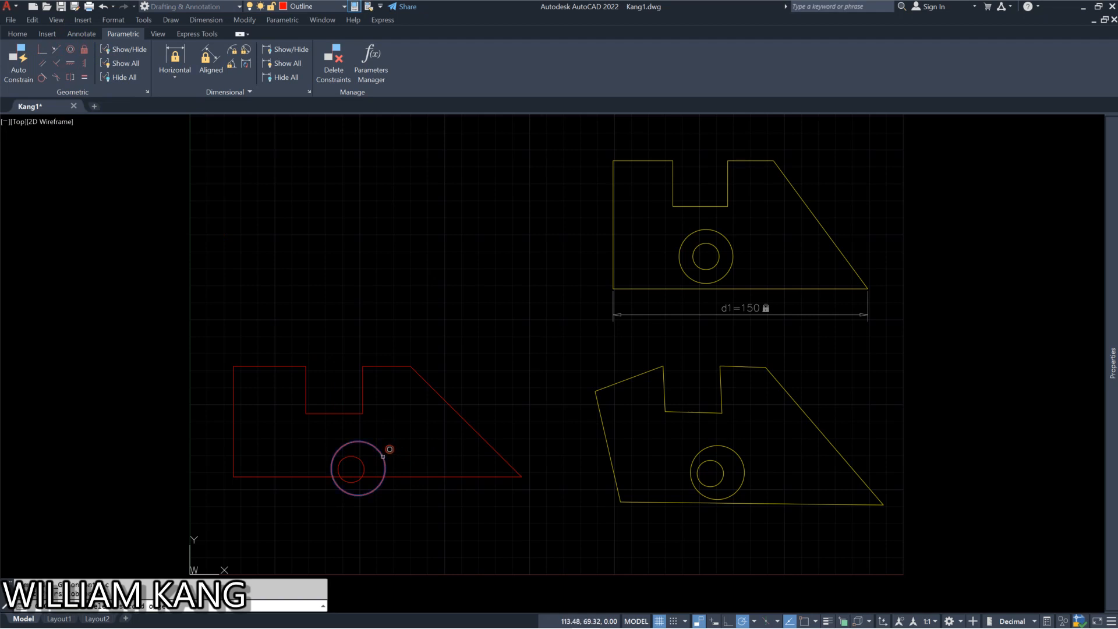
click(360, 463)
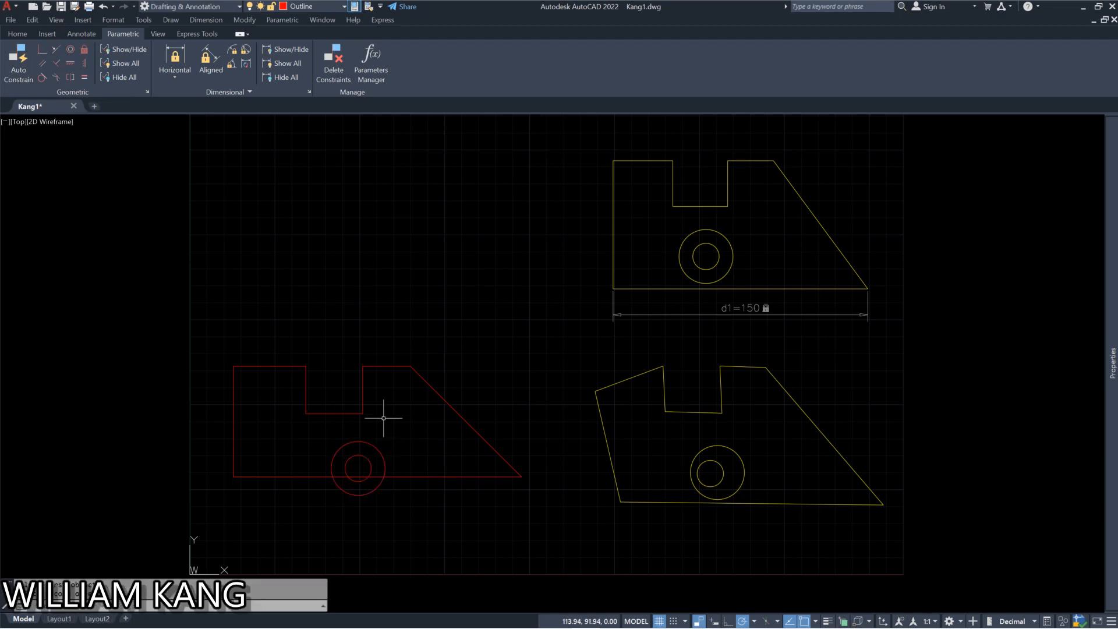
- Set the large red circle's diameter to 25 in its properties and deselect it
click(380, 450)
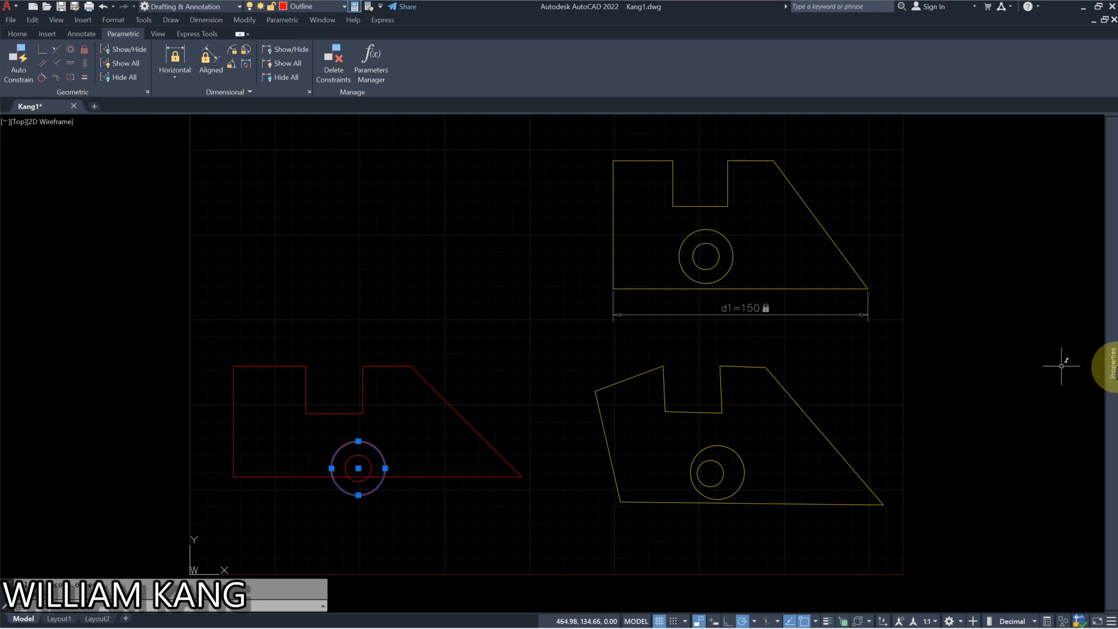
mouse_move(1109, 326)
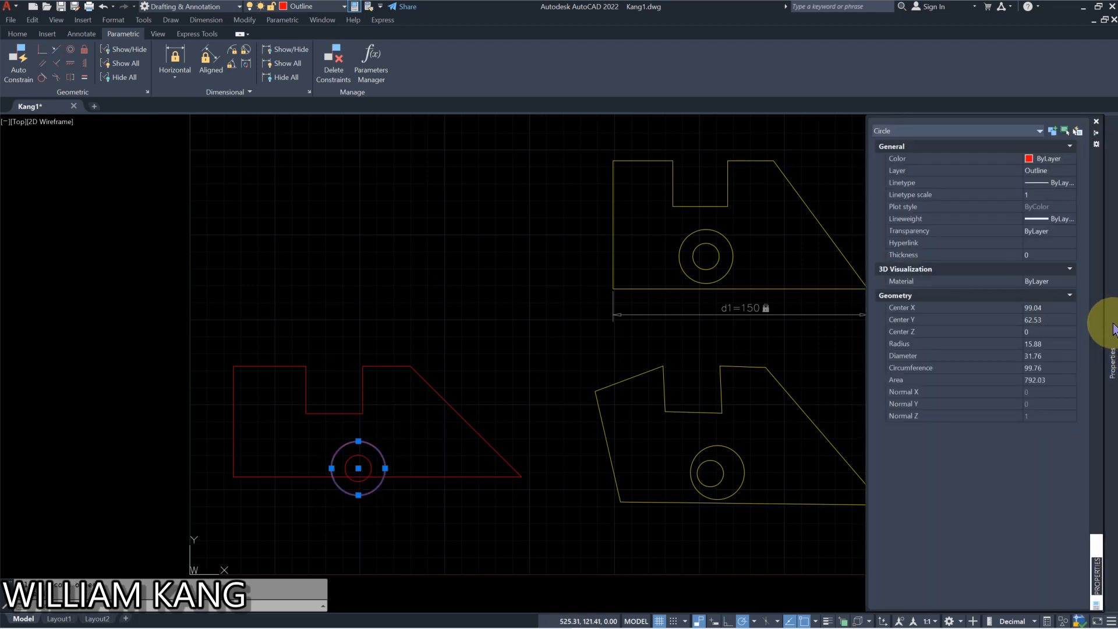
click(1050, 356)
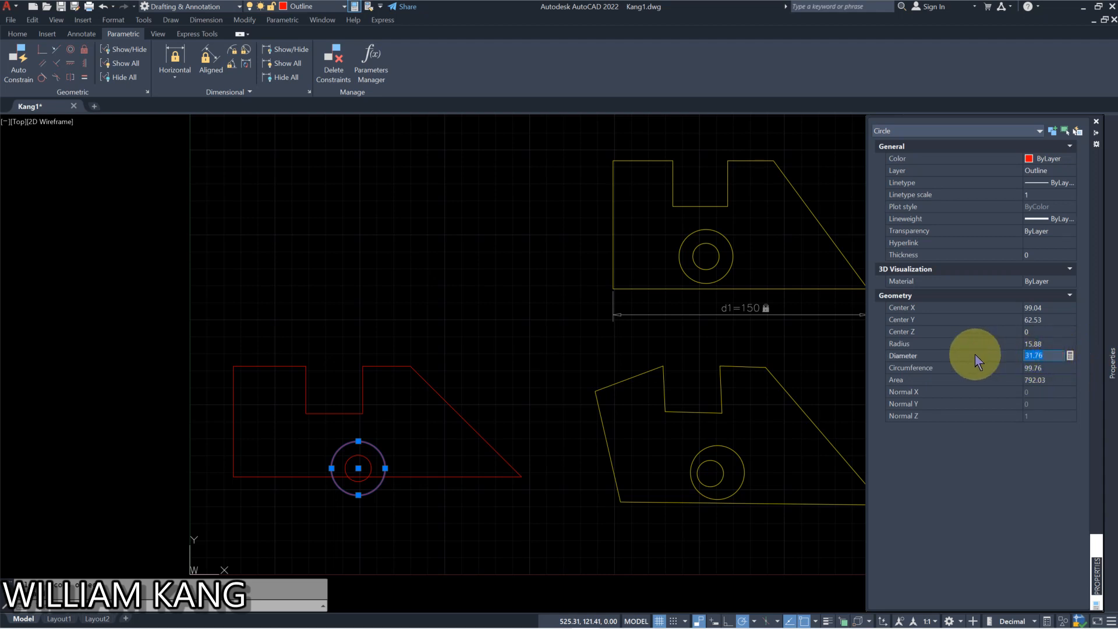
text(25)
key(Tab)
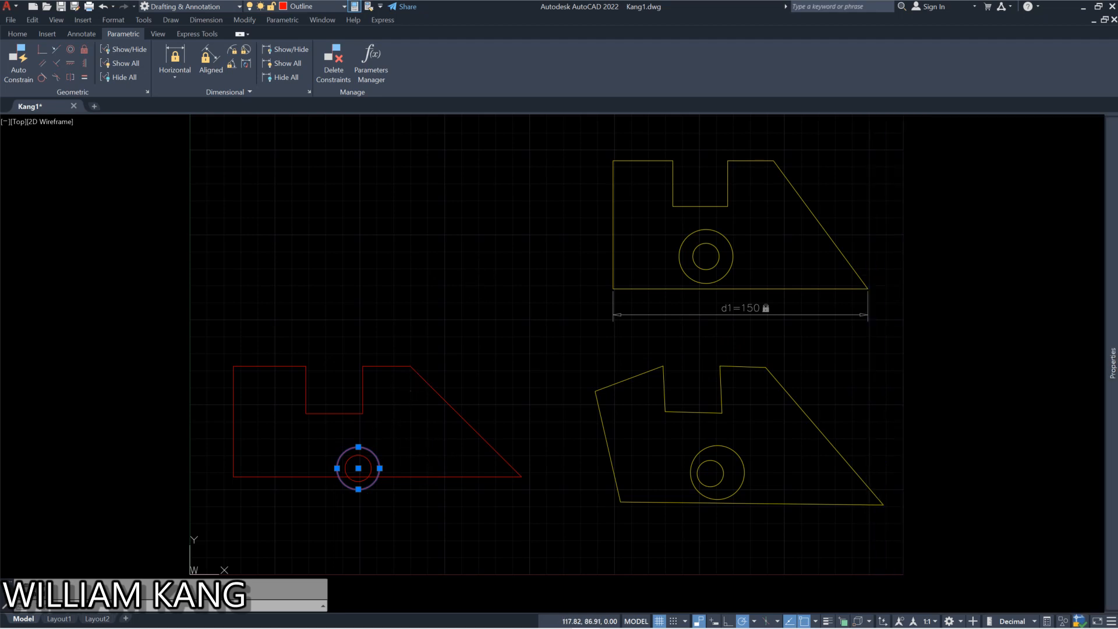
key(Escape)
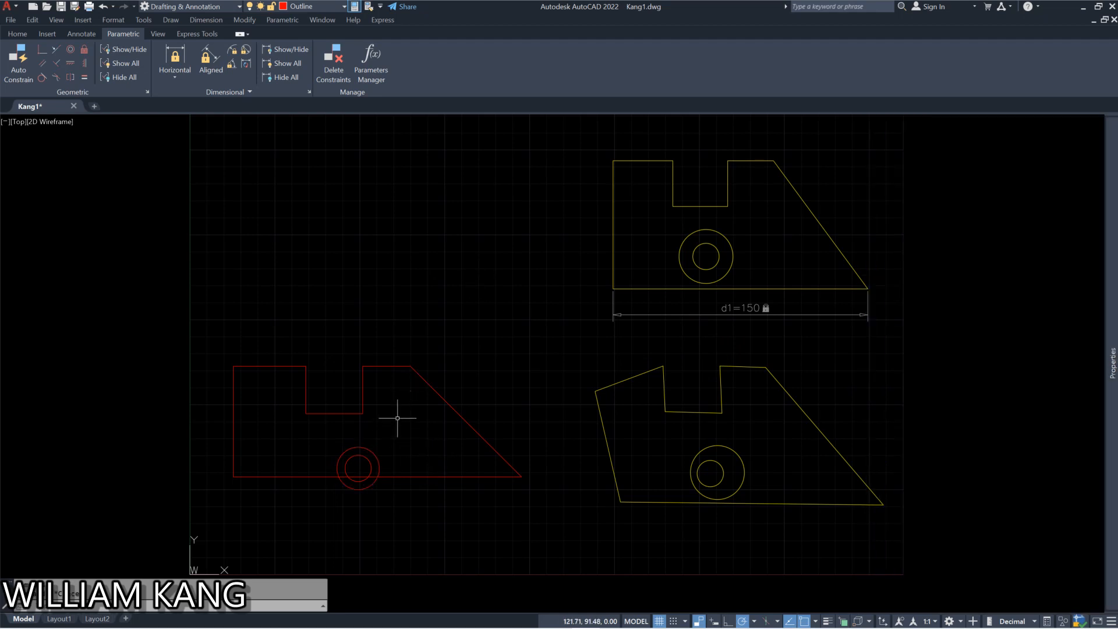
- Set the small red circle's diameter to 12 in its properties and deselect it
click(368, 463)
mouse_move(1107, 405)
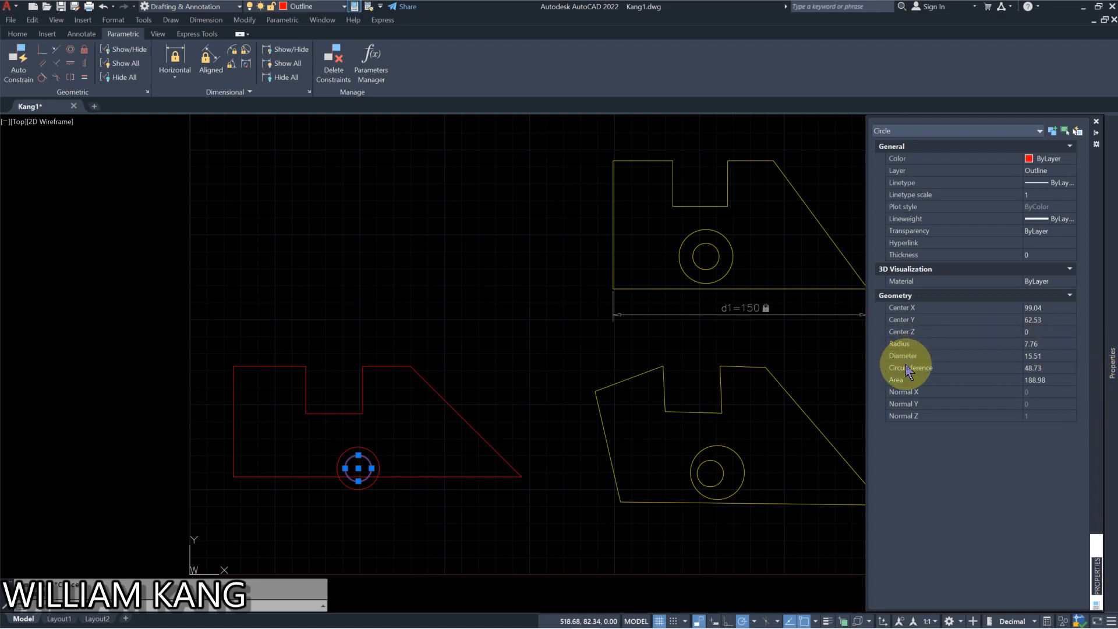
click(1051, 356)
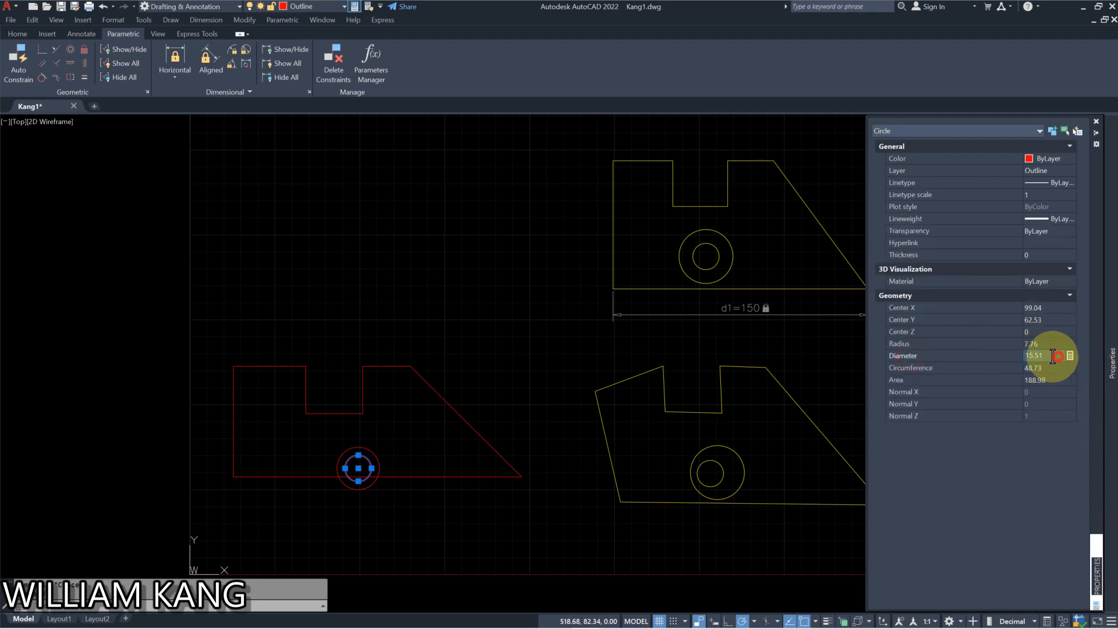
text(12)
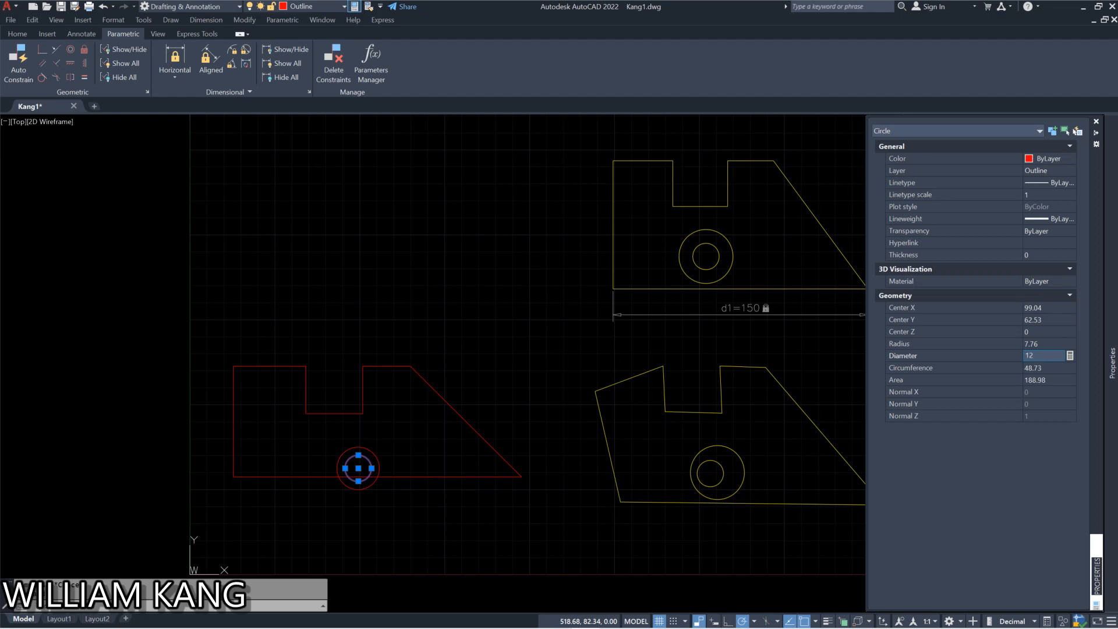
key(Return)
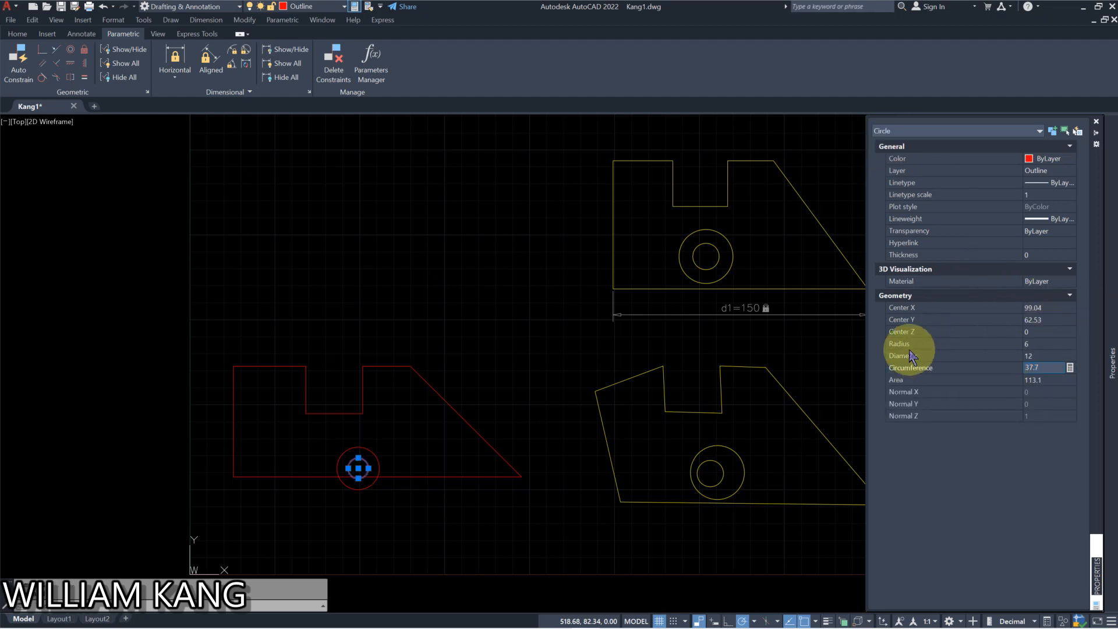
key(Escape)
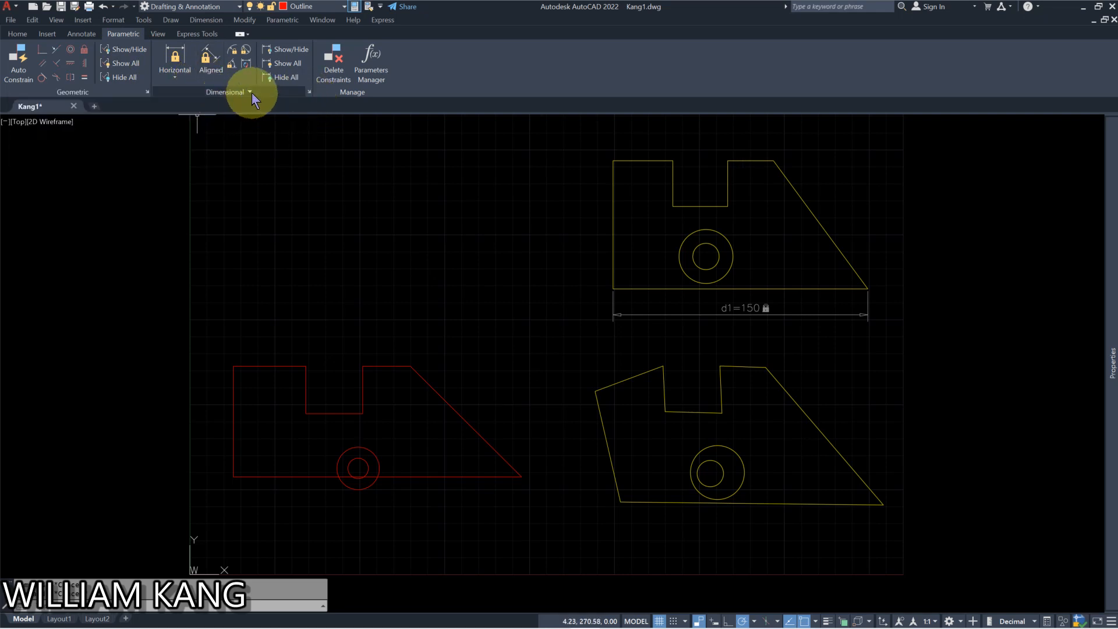
- Add a vertical dimensional constraint of 90 to the red outline's left side, placed outside the profile
click(175, 78)
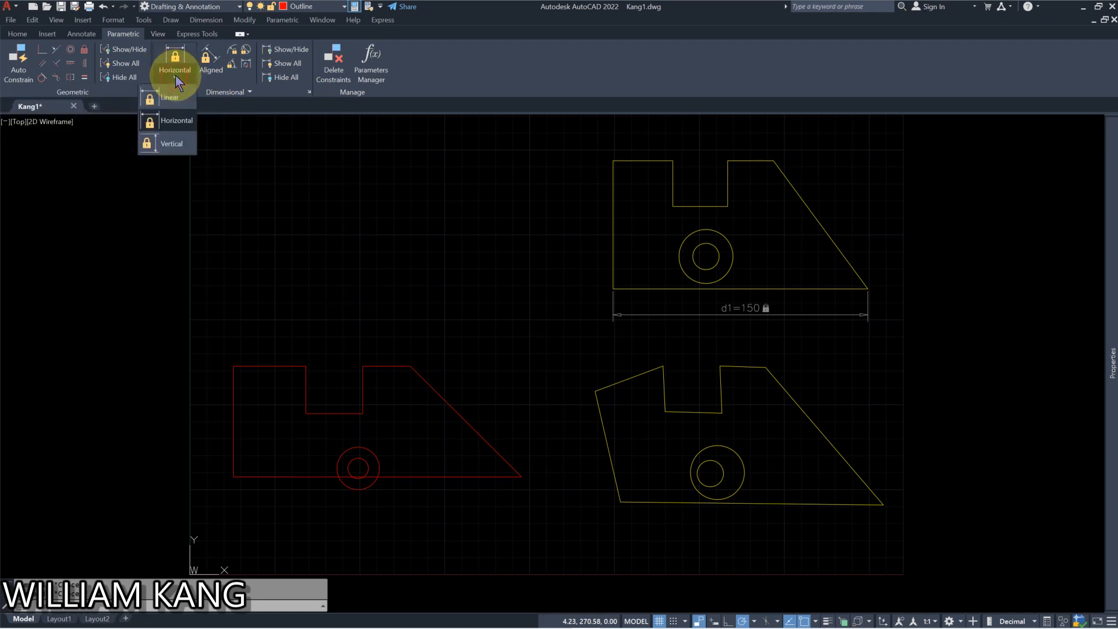
click(173, 146)
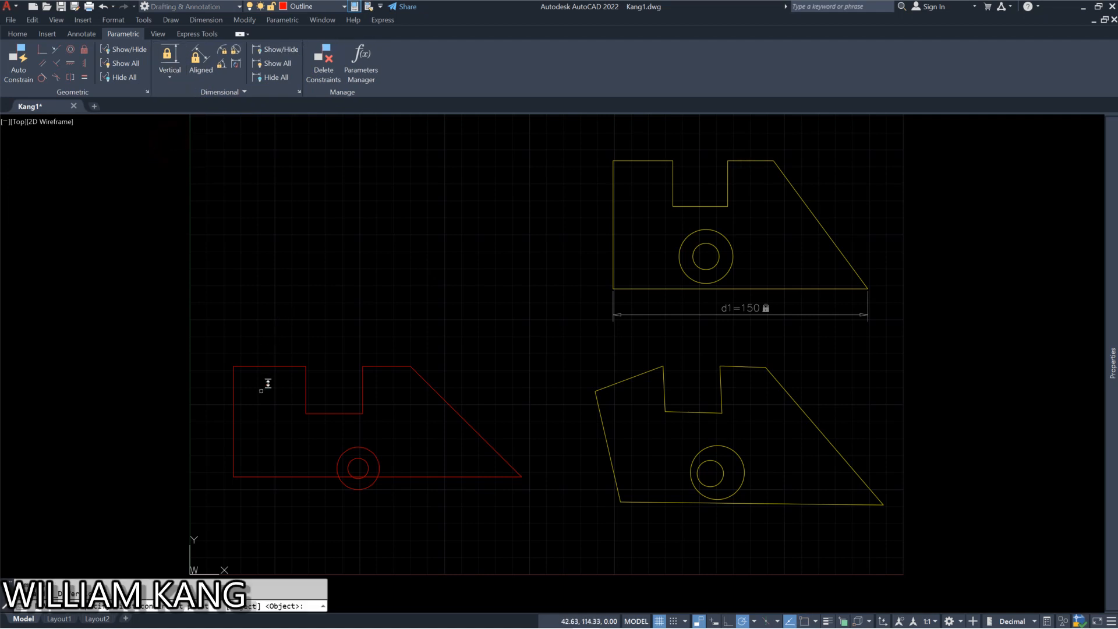
click(233, 372)
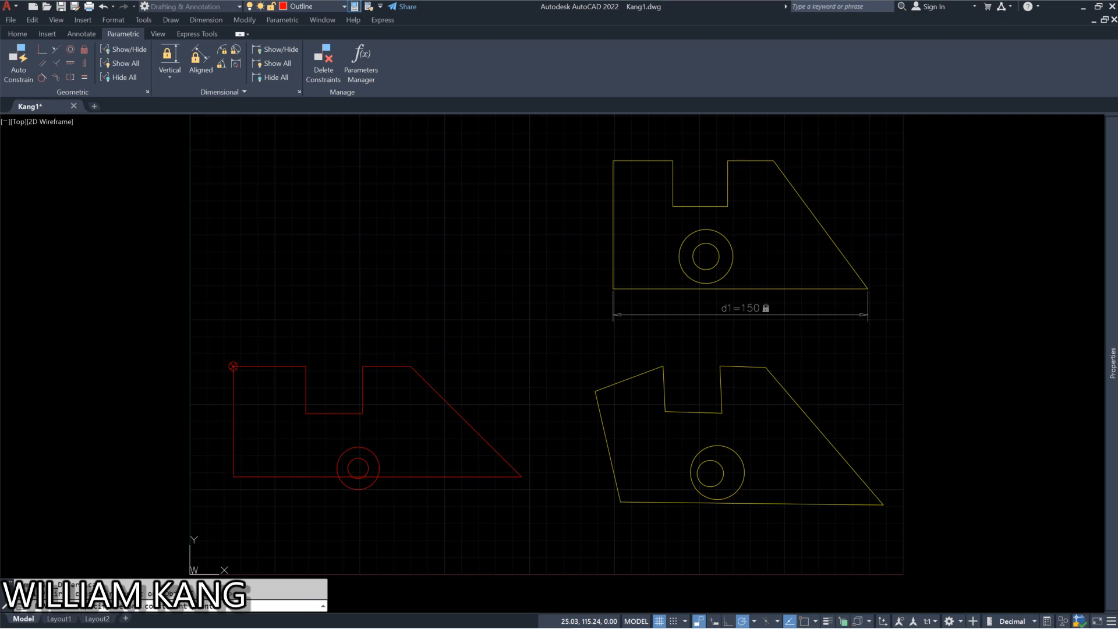
click(232, 466)
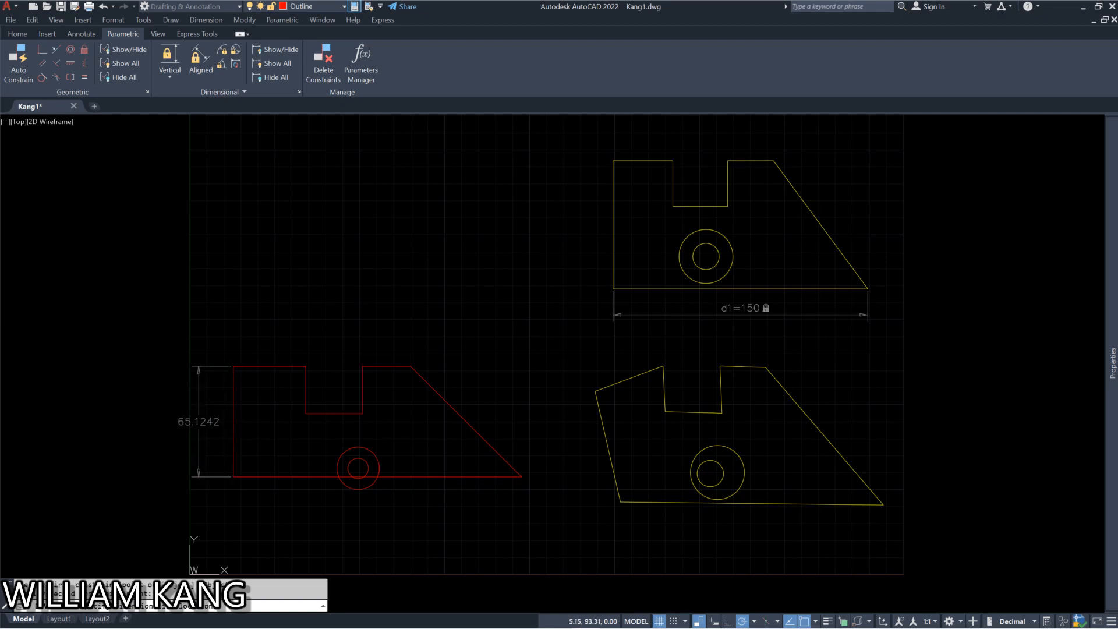
click(180, 368)
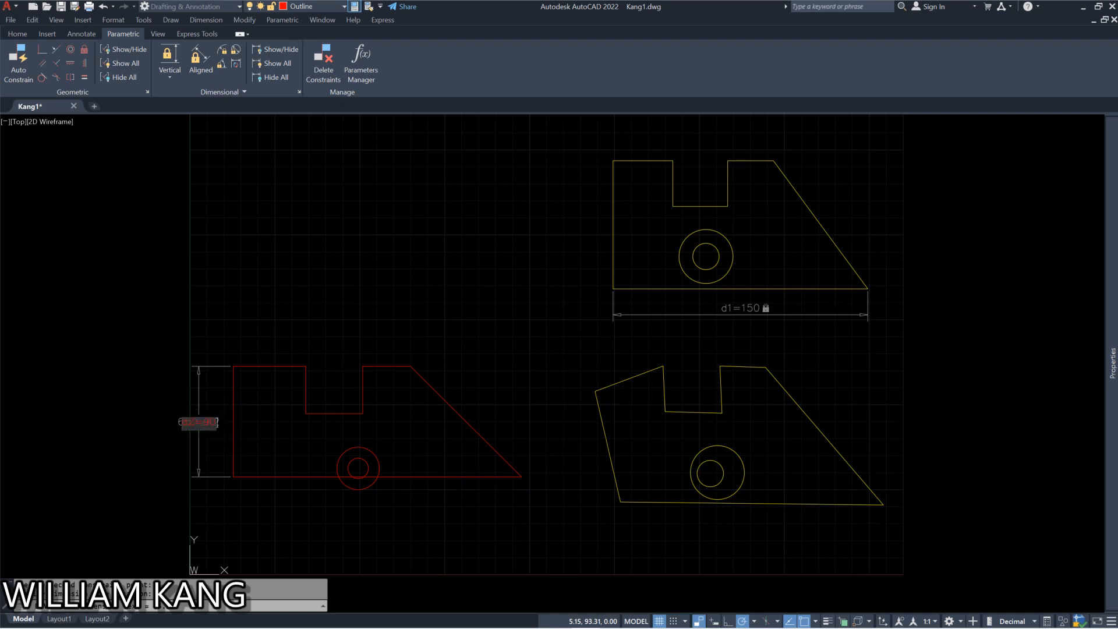
key(Return)
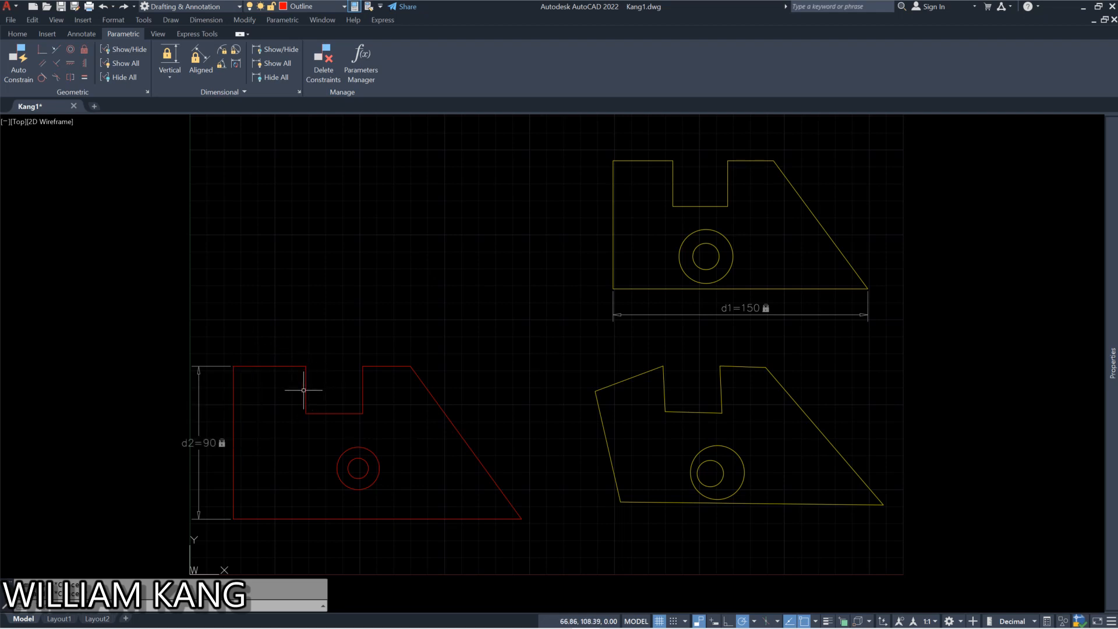
click(337, 414)
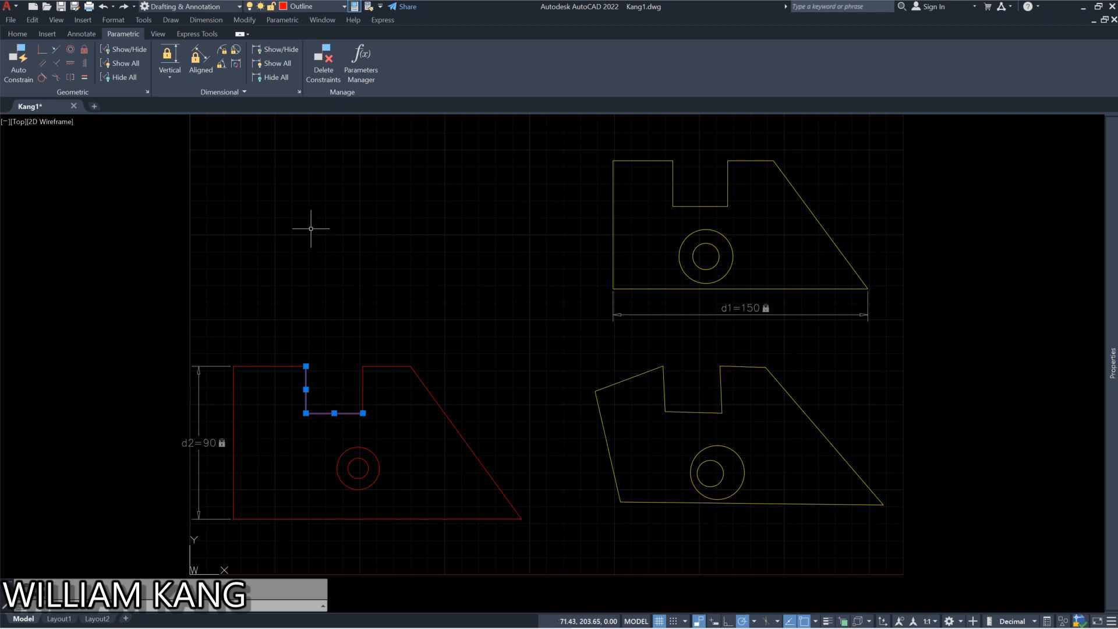
key(Escape)
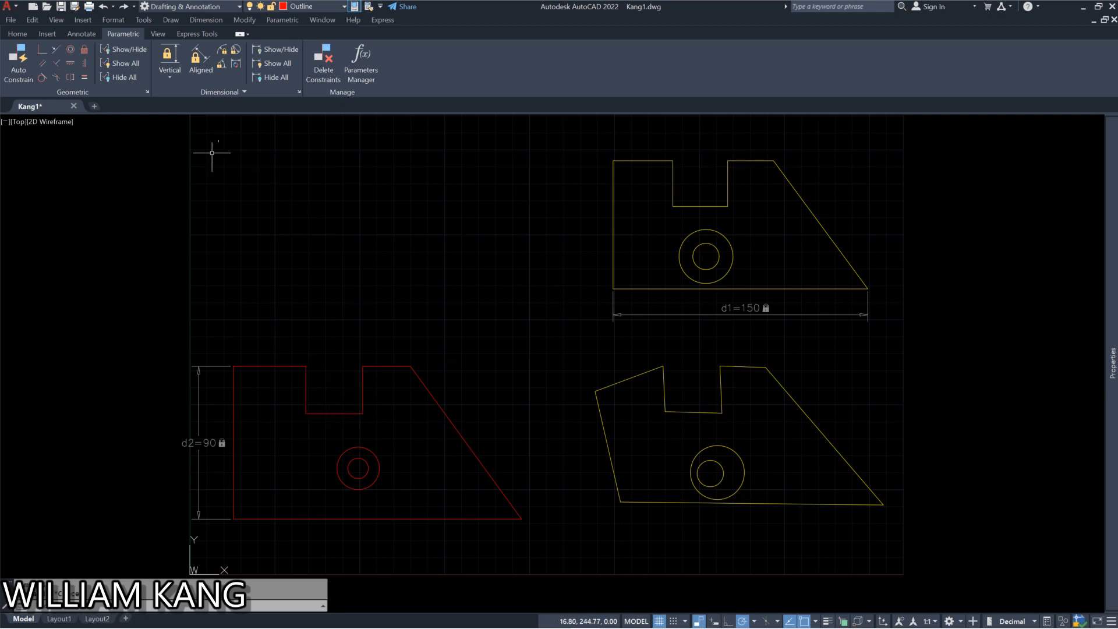
- Add an aligned dimensional constraint between the endpoints of the red outline's slanted right side, placing the dimension line outside the profile
click(197, 61)
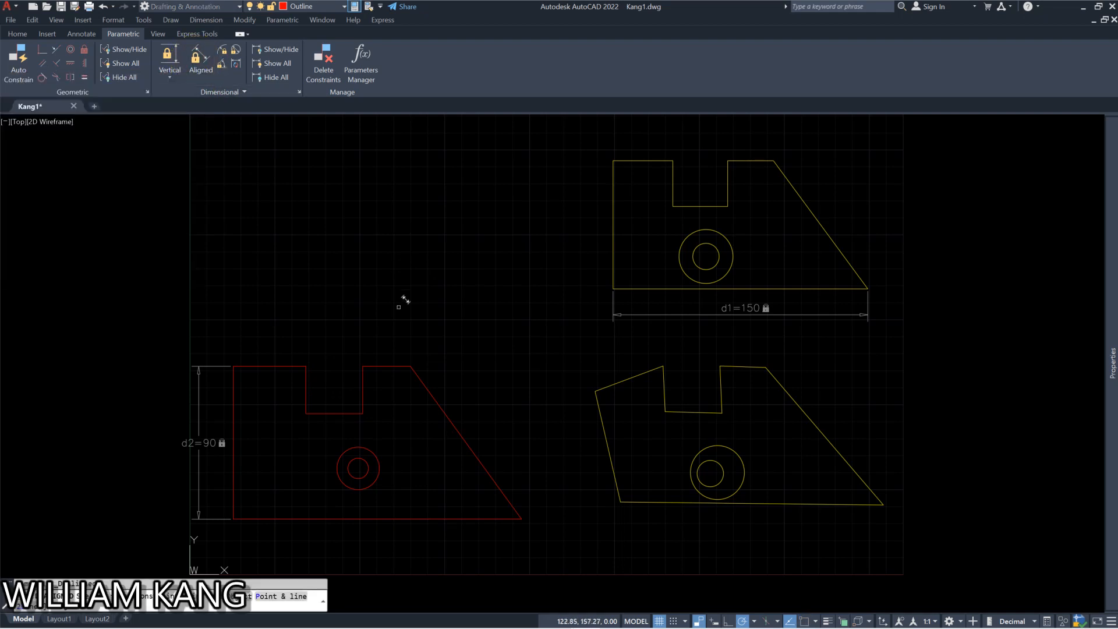
click(426, 385)
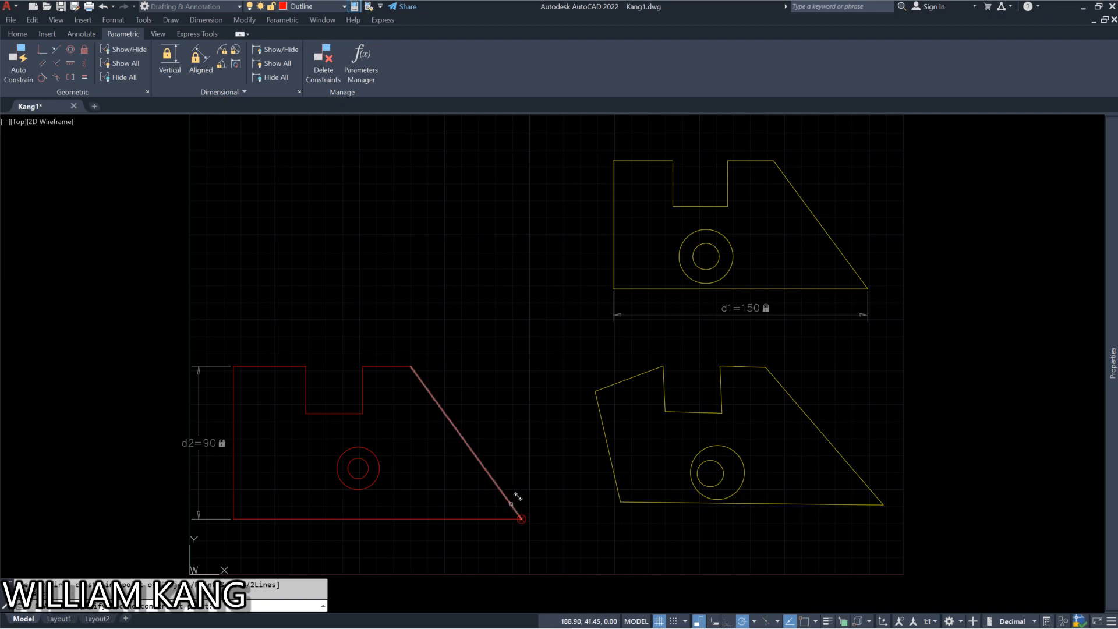
click(517, 510)
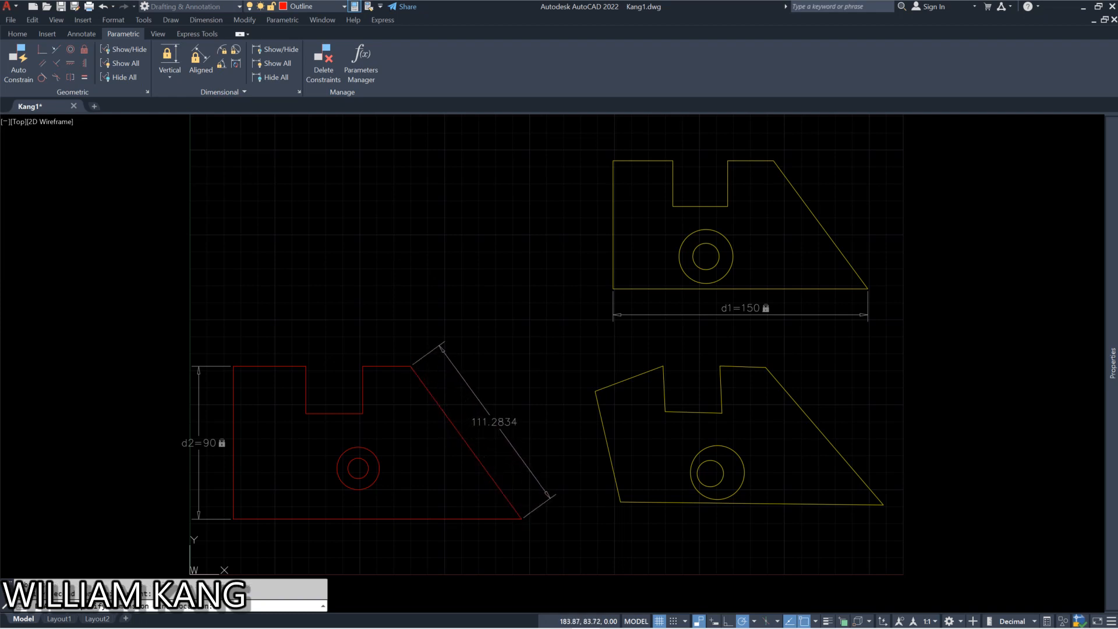
click(514, 482)
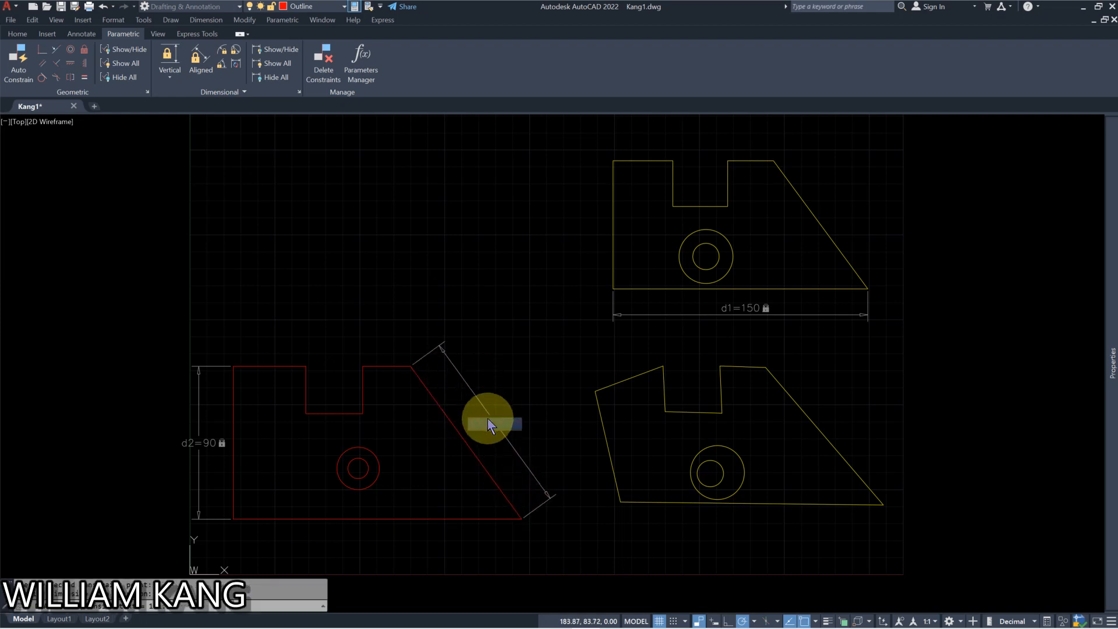